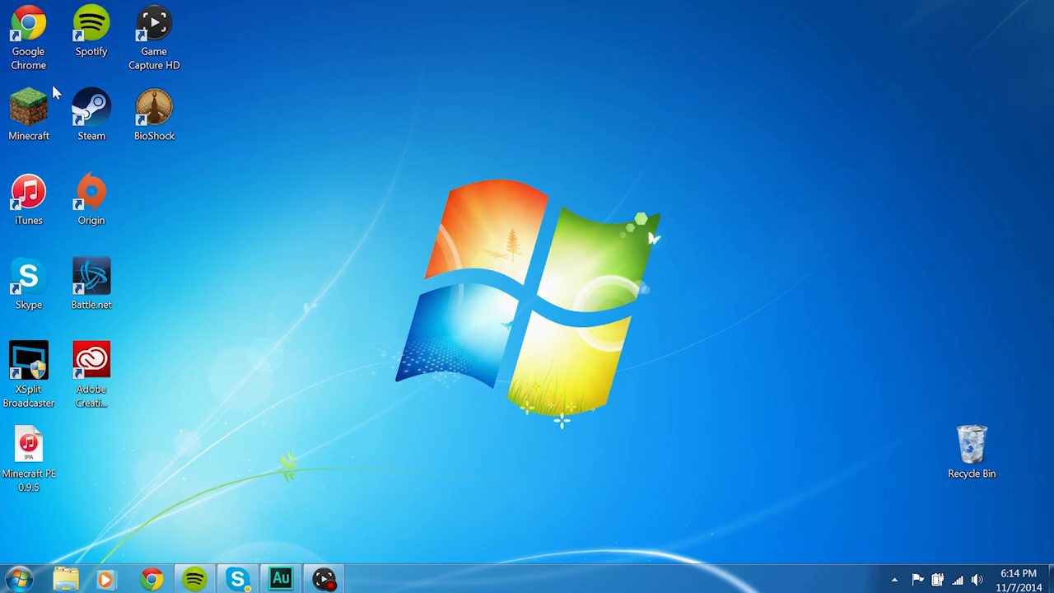
Launch iTunes and settle on the apps library with the window repositioned
click(32, 202)
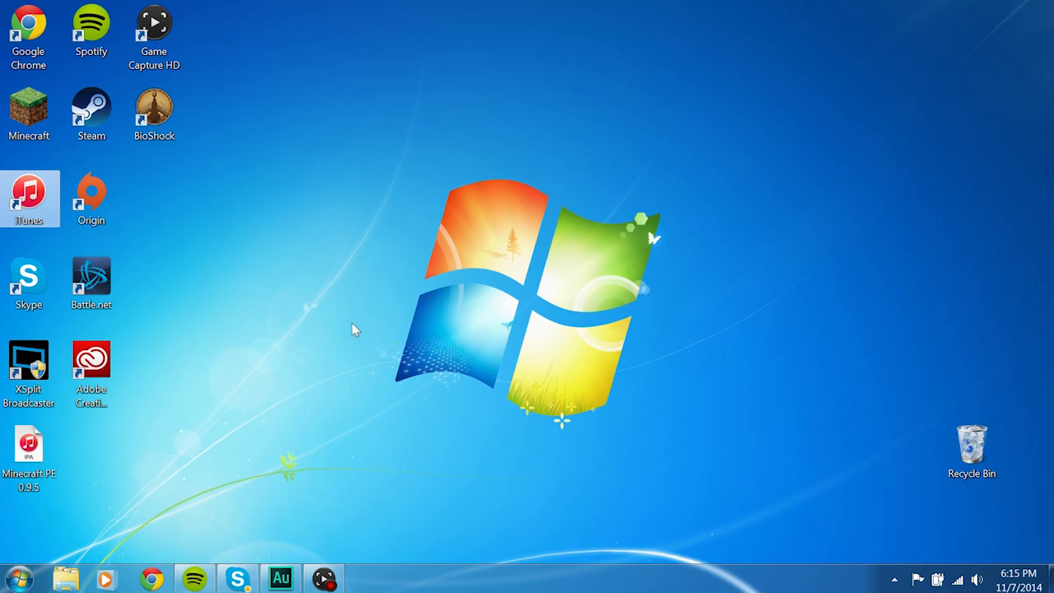
click(356, 328)
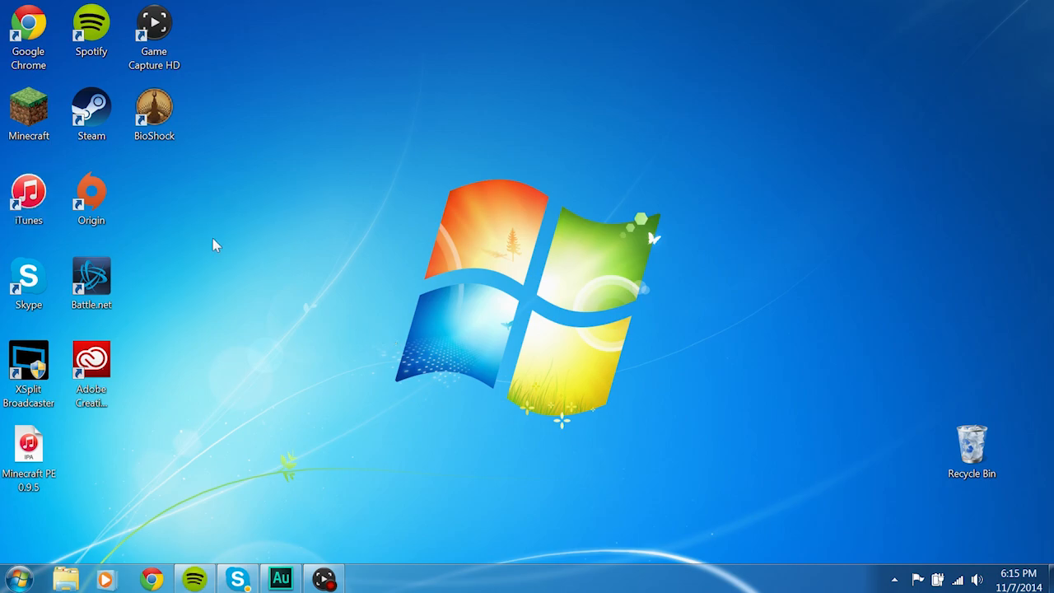
click(29, 198)
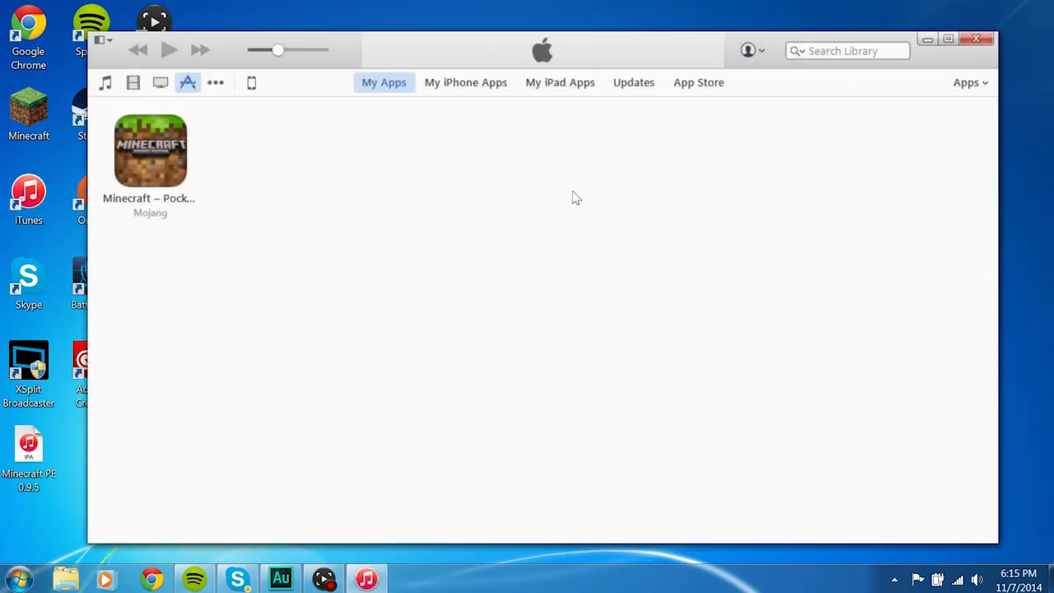
click(215, 83)
click(187, 82)
drag(383, 48, 350, 27)
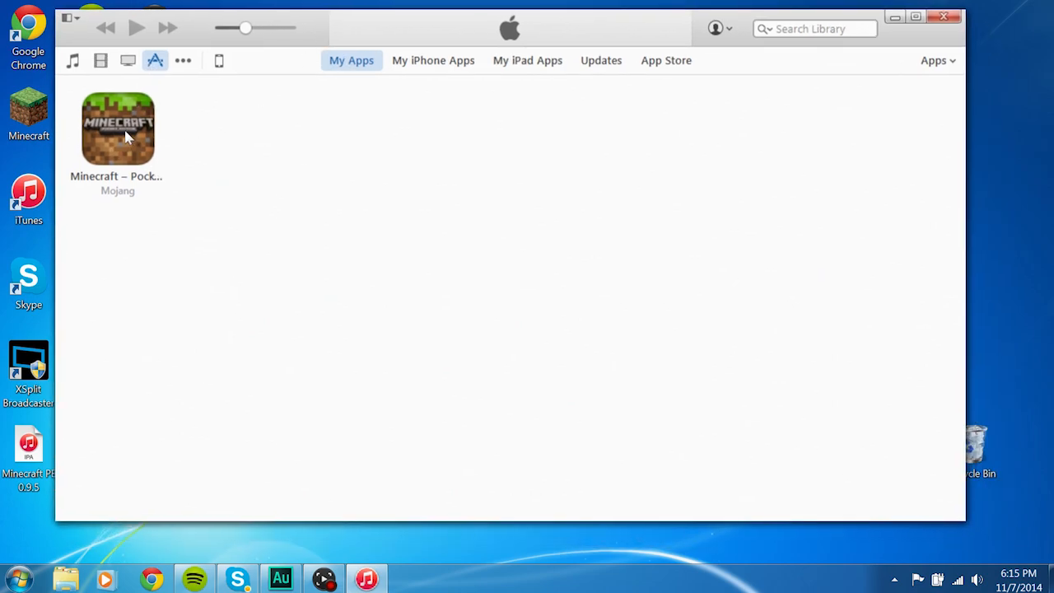
mouse_move(119, 127)
mouse_down()
mouse_move(144, 144)
mouse_move(573, 163)
mouse_move(472, 274)
mouse_up()
Drag the Minecraft app to the desktop as Minecraft PE 0.9.5 IPA, replacing the old copy, and place it near BioShock
click(134, 152)
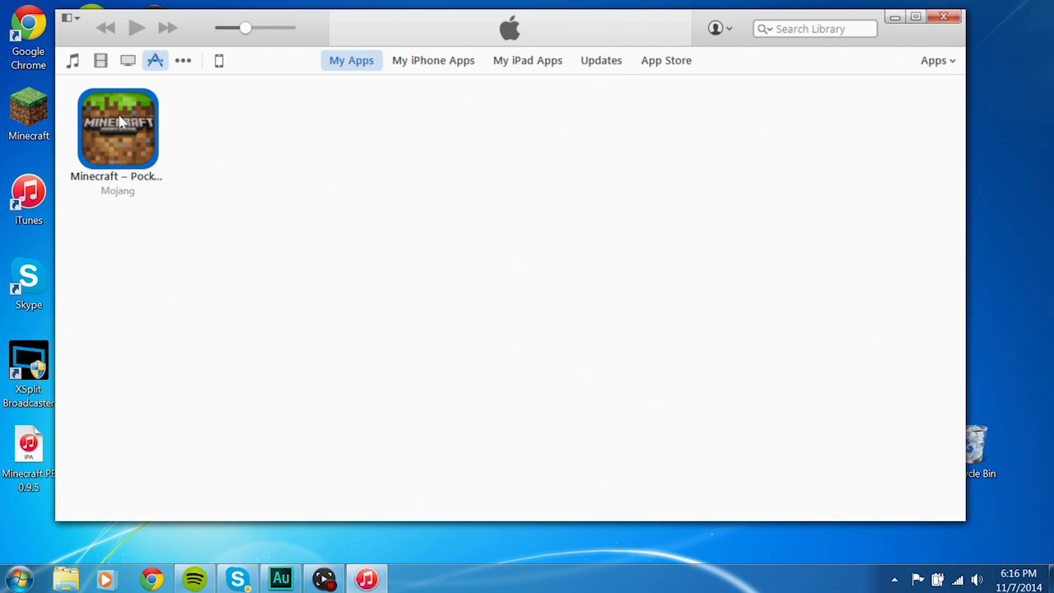
mouse_move(125, 123)
mouse_down()
mouse_move(356, 181)
mouse_move(1022, 70)
mouse_up()
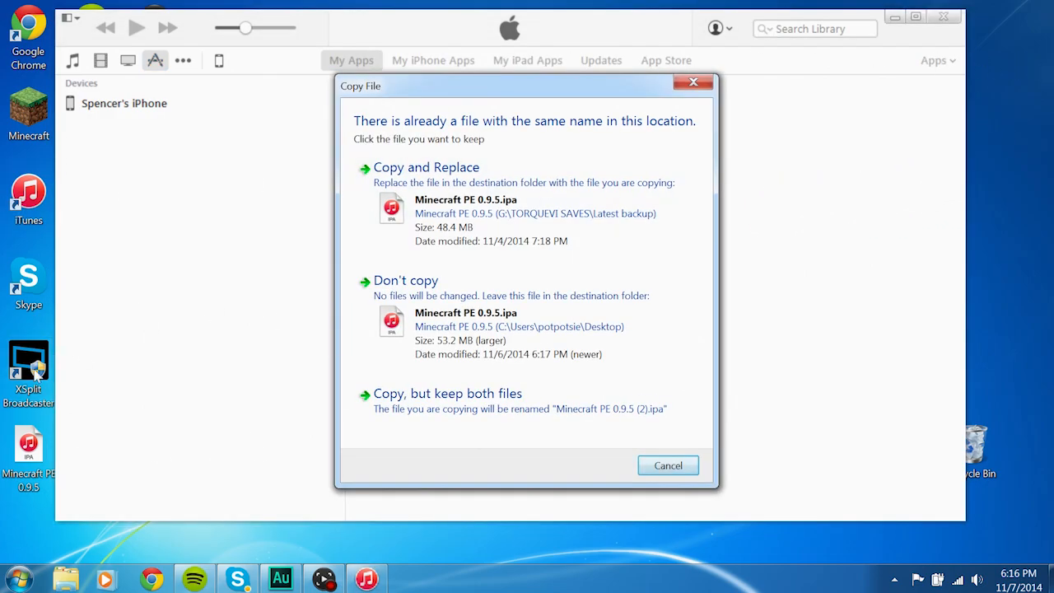
click(527, 202)
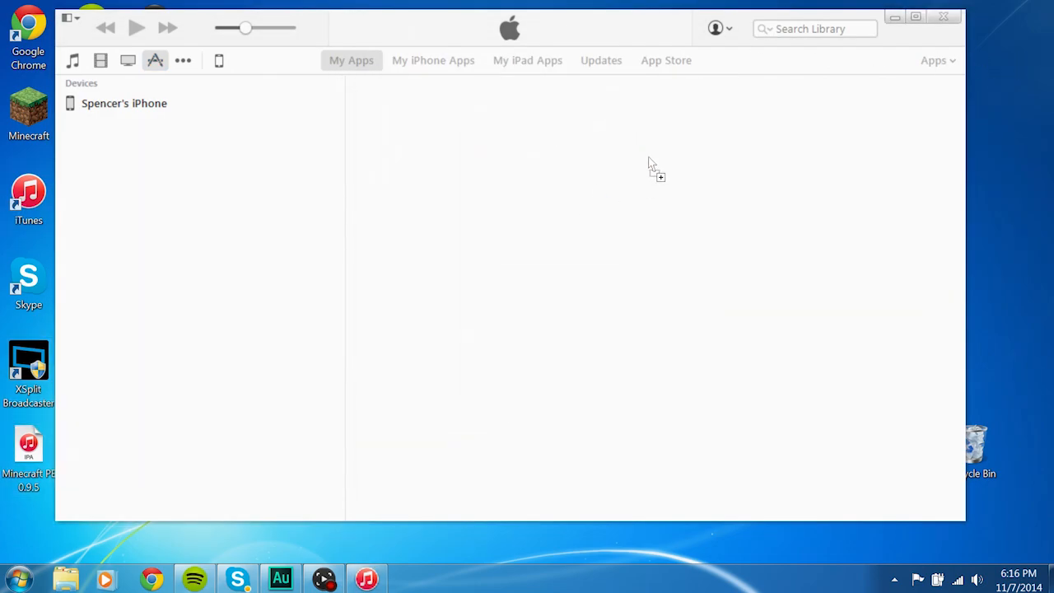
click(894, 18)
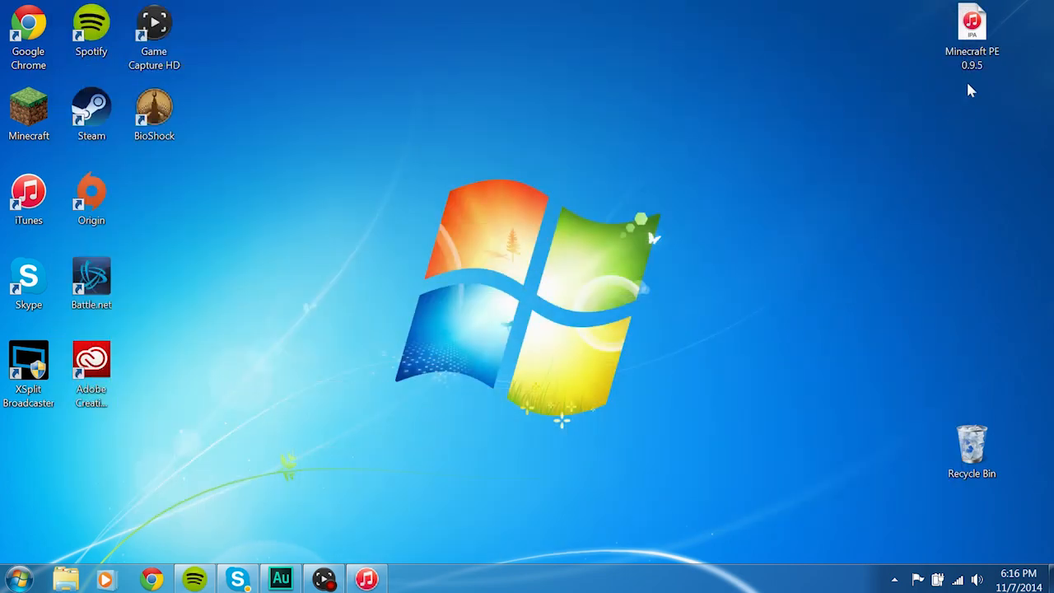
drag(971, 33, 279, 115)
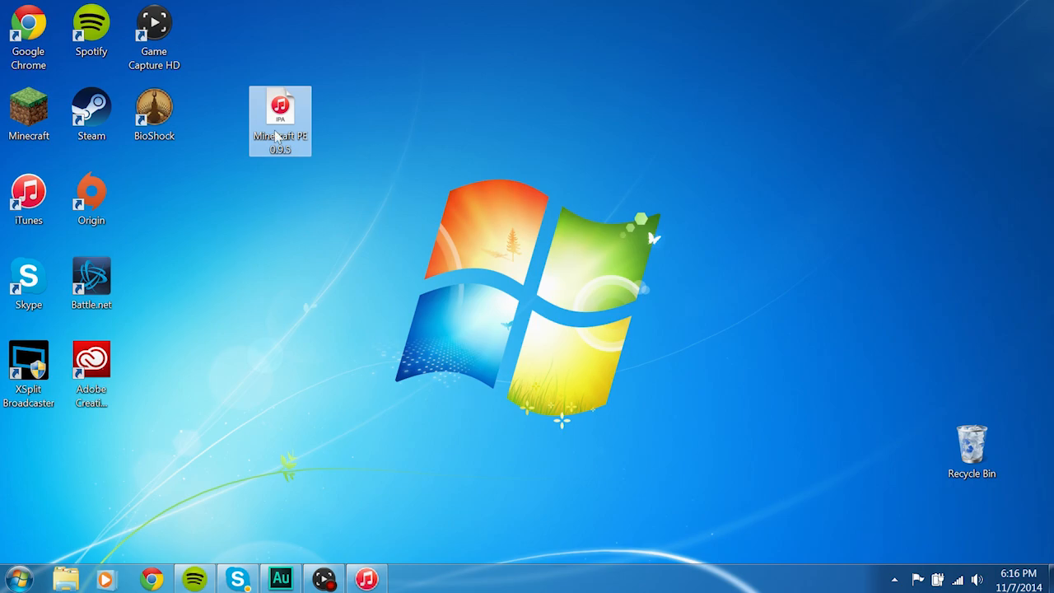
Load bdcraft.net in Chrome and go to the site's downloads section
double_click(28, 33)
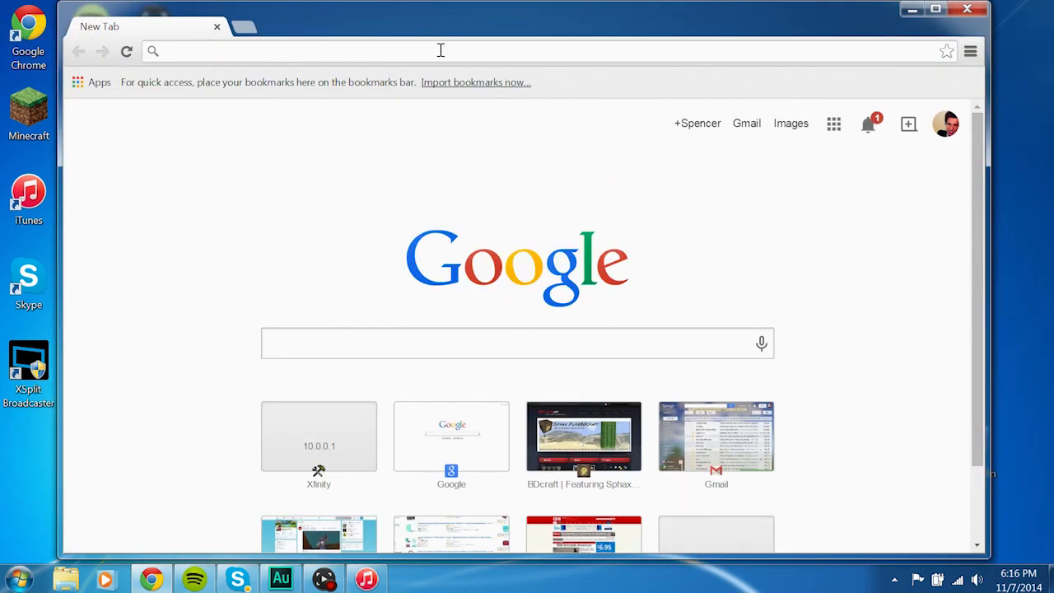
text(bdcraft.net)
key(Return)
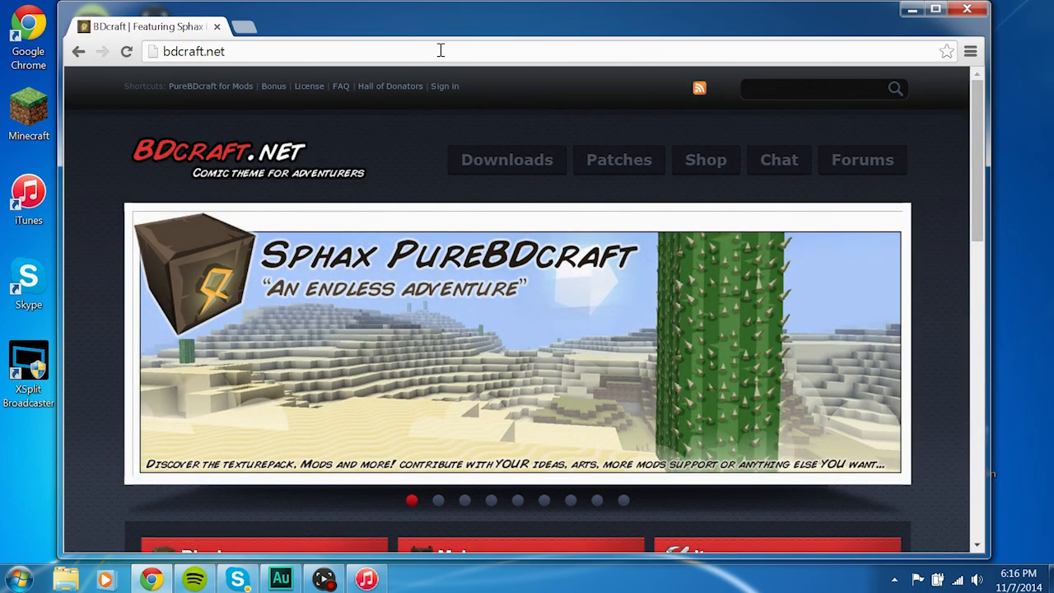
click(528, 163)
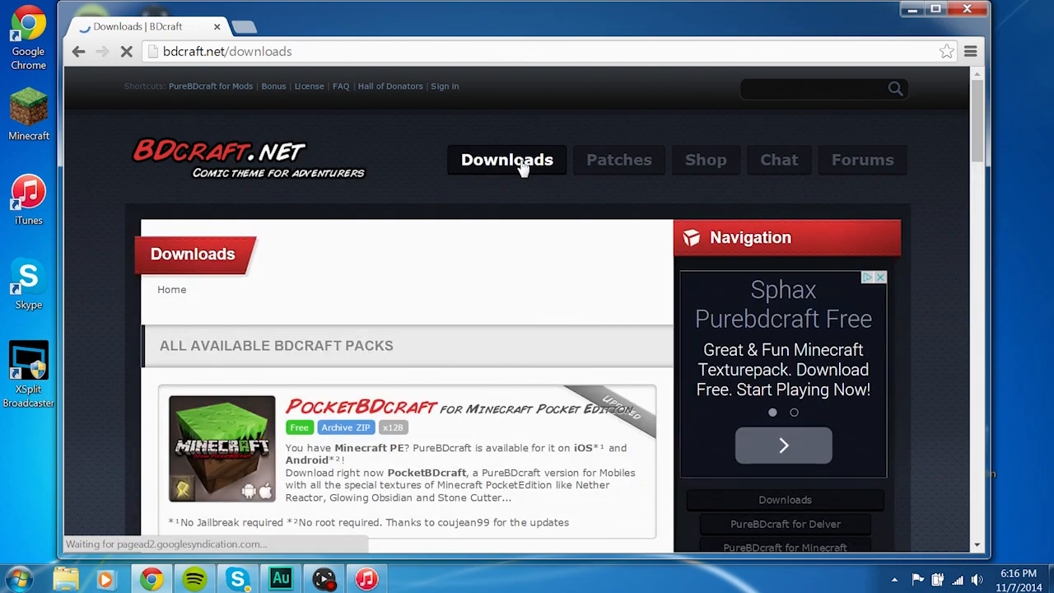
scroll(524, 167, down, 2)
scroll(494, 181, down, 2)
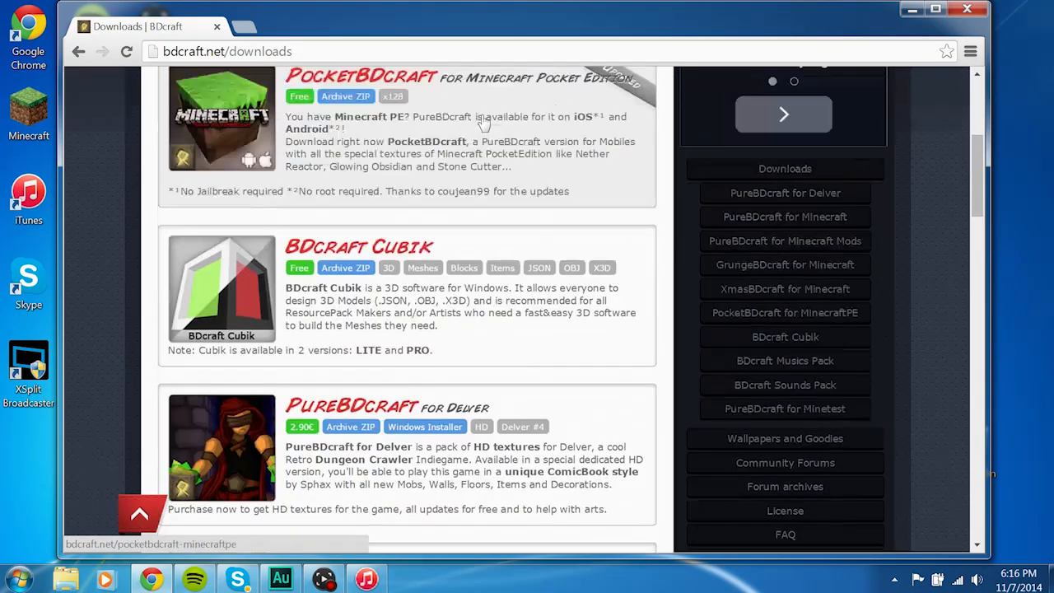
scroll(484, 122, down, 4)
scroll(484, 131, down, 4)
scroll(477, 148, down, 4)
scroll(471, 169, down, 4)
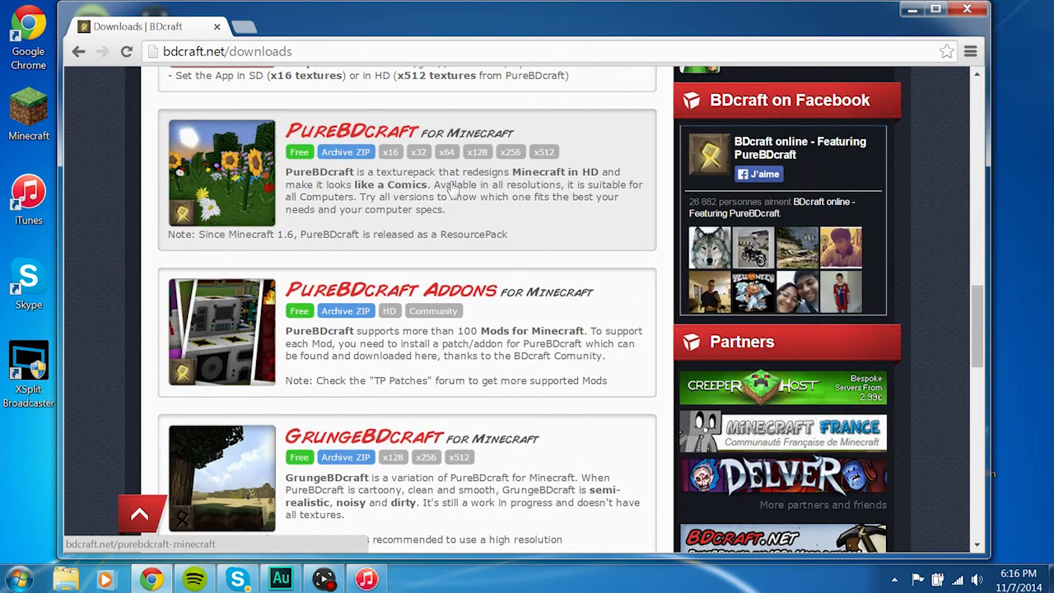
scroll(451, 191, down, 4)
scroll(451, 196, down, 5)
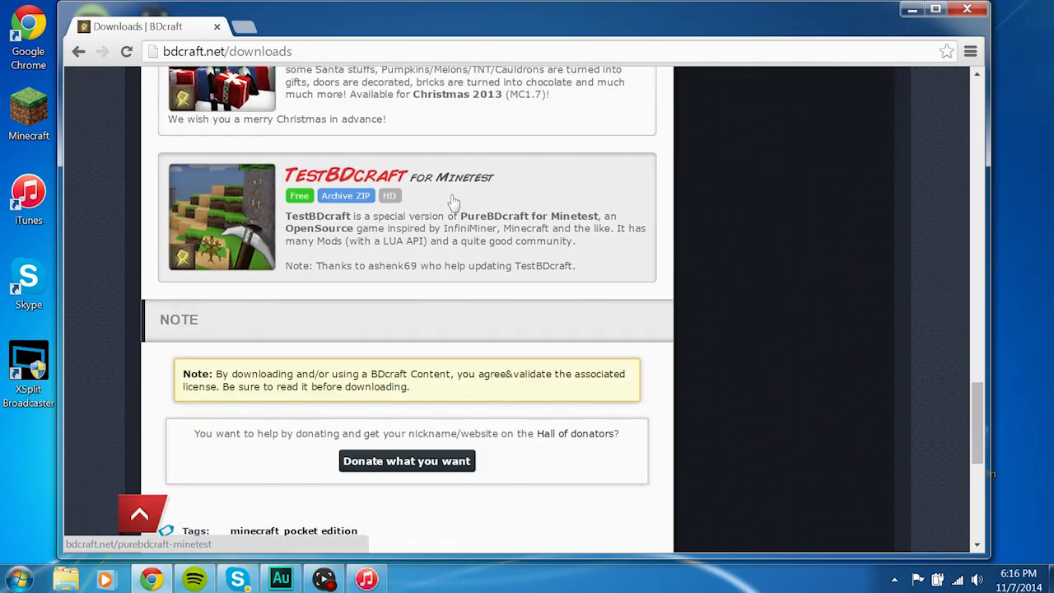
scroll(444, 231, up, 4)
scroll(436, 247, up, 3)
scroll(428, 257, up, 4)
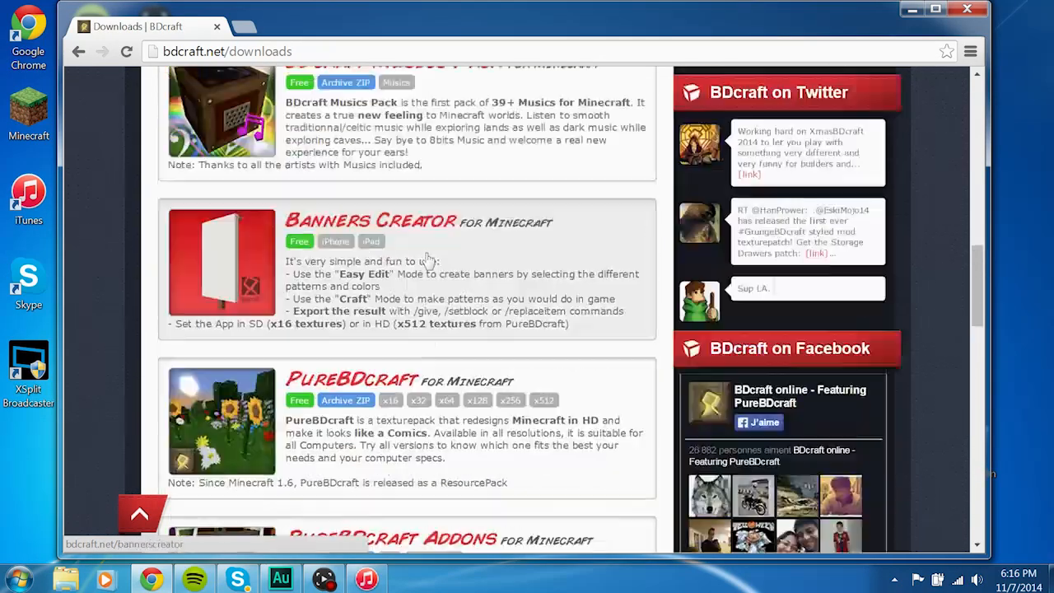
scroll(428, 256, up, 4)
scroll(424, 253, up, 2)
scroll(421, 250, up, 3)
scroll(418, 251, up, 3)
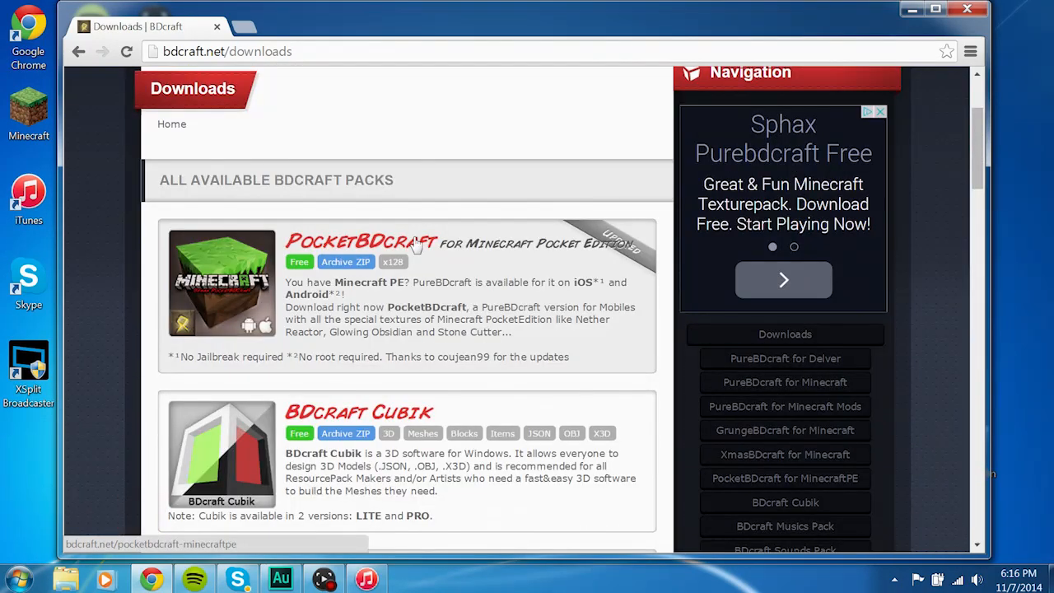
From the PocketBDcraft page, download the iOS texture pack, skipping the adf.ly advert
click(300, 262)
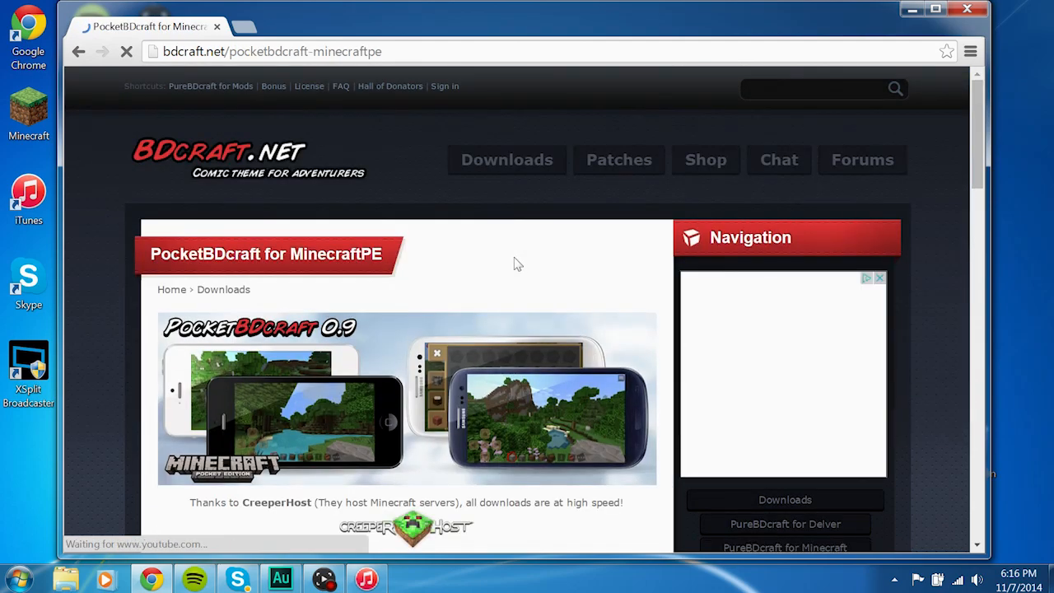
scroll(517, 264, down, 3)
scroll(517, 263, down, 3)
scroll(472, 281, down, 3)
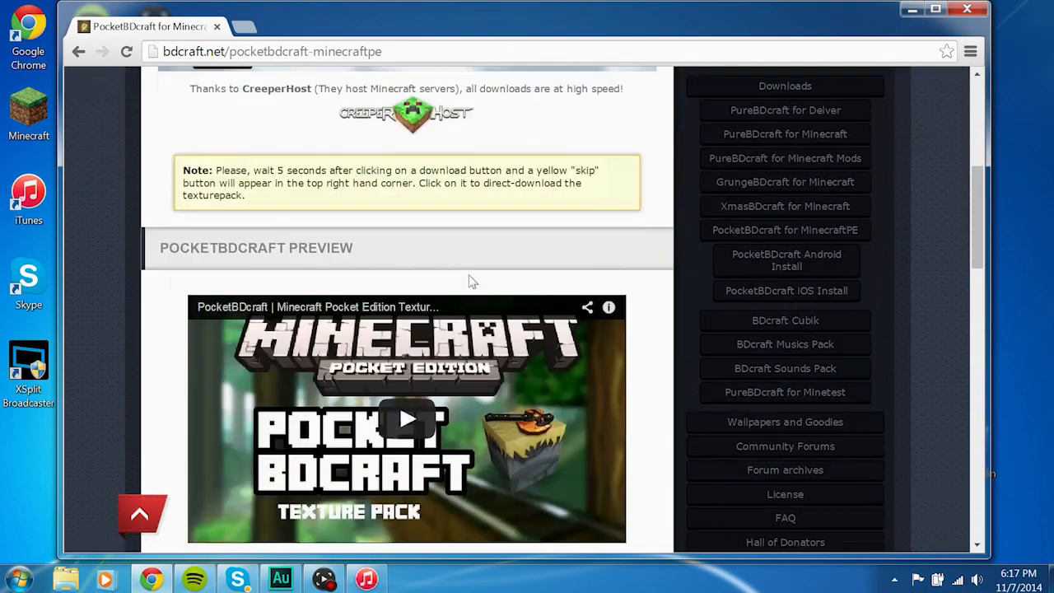
scroll(472, 281, down, 1)
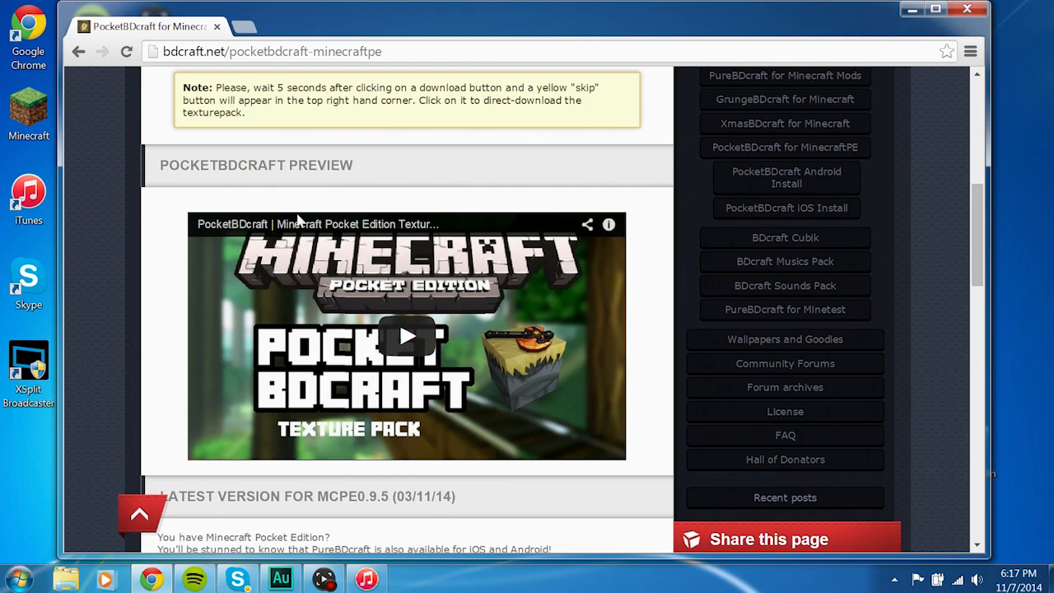
scroll(339, 247, down, 3)
scroll(339, 188, down, 3)
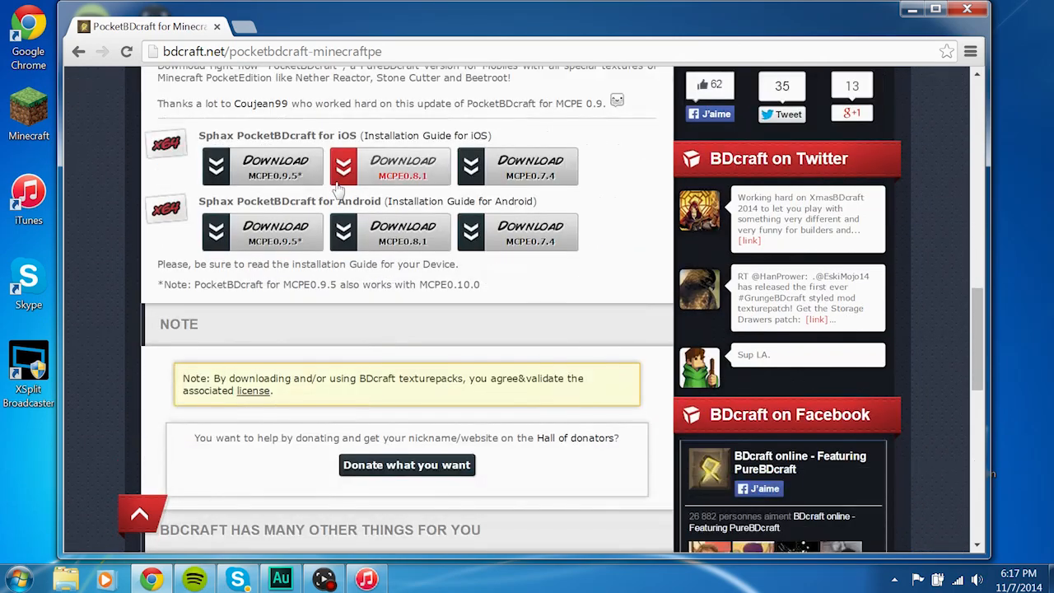
scroll(339, 188, up, 1)
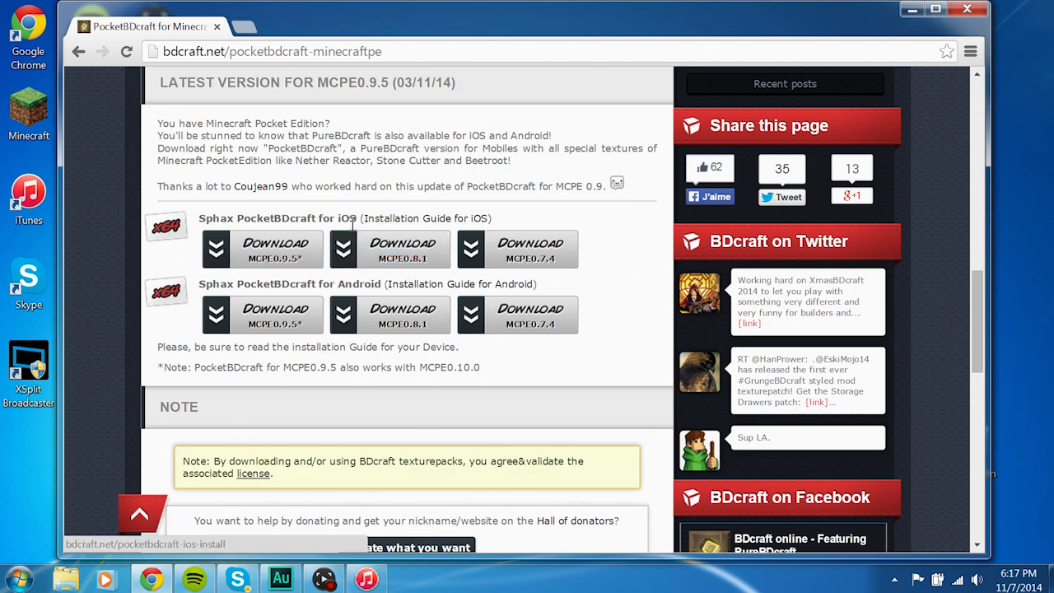
double_click(347, 218)
drag(210, 219, 409, 245)
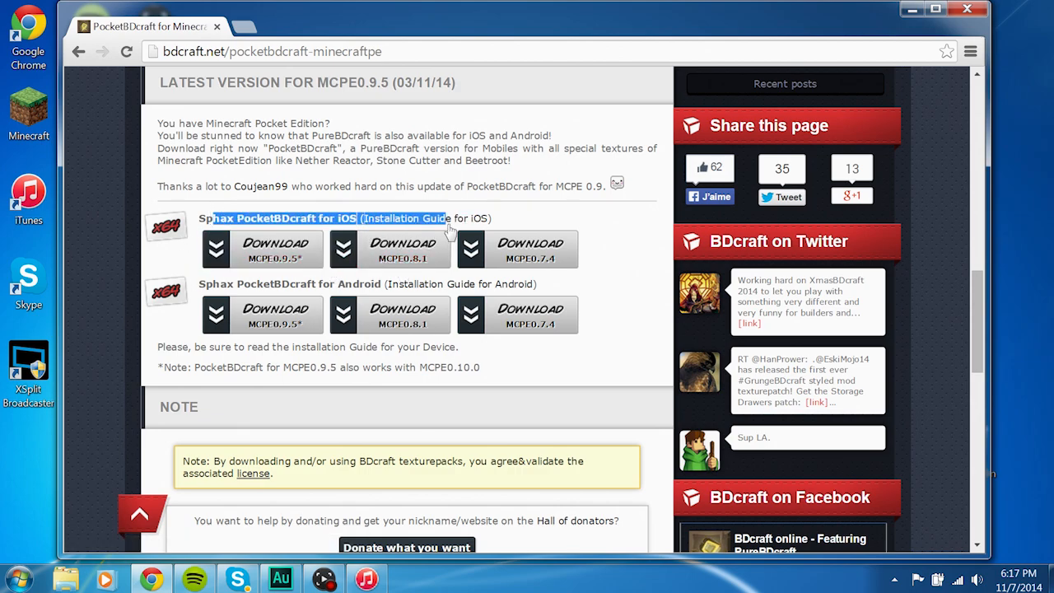
click(449, 272)
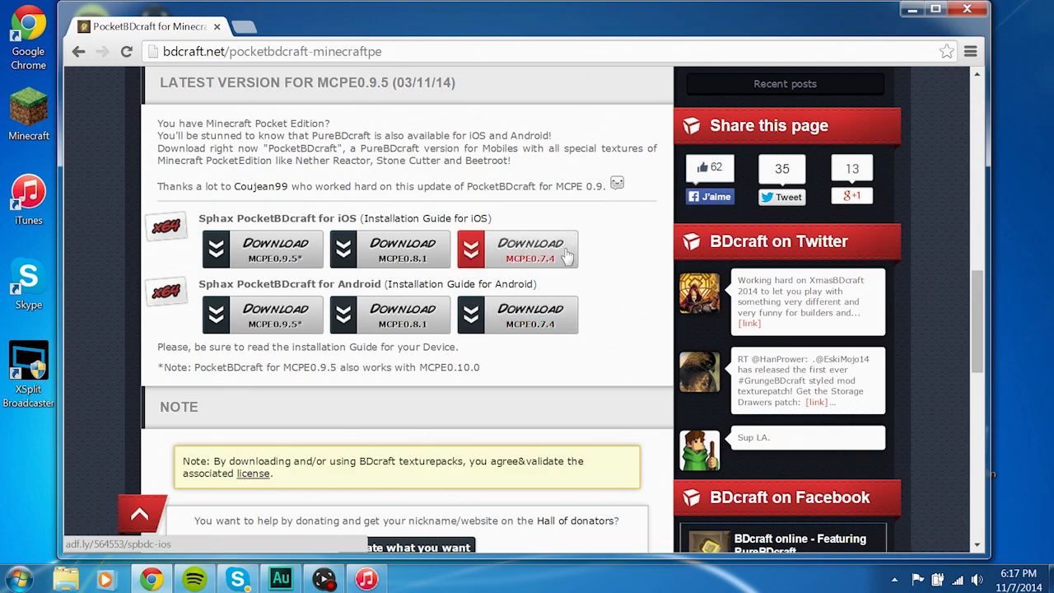
click(275, 249)
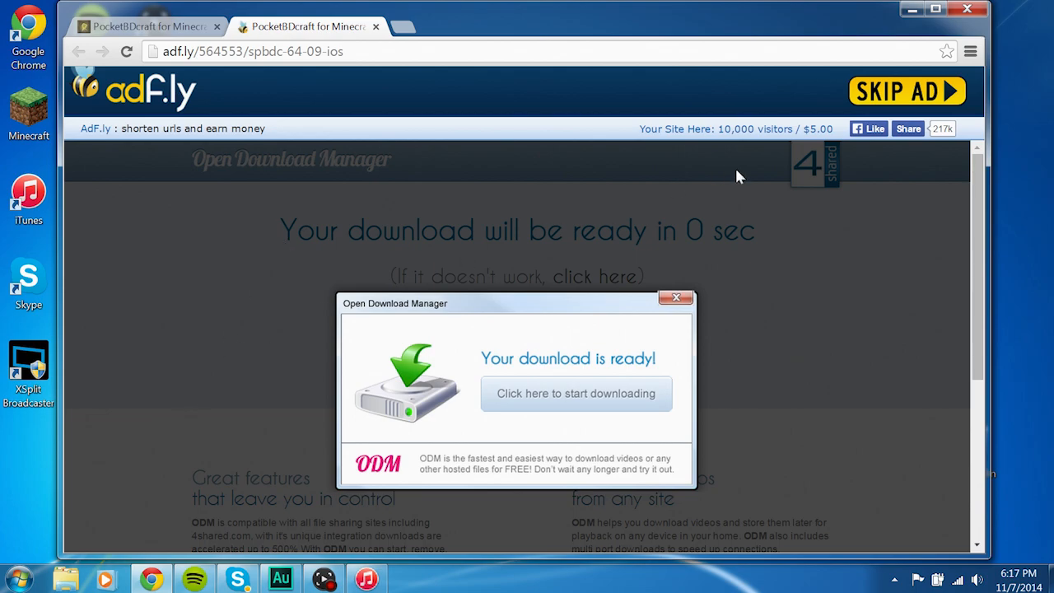
click(921, 95)
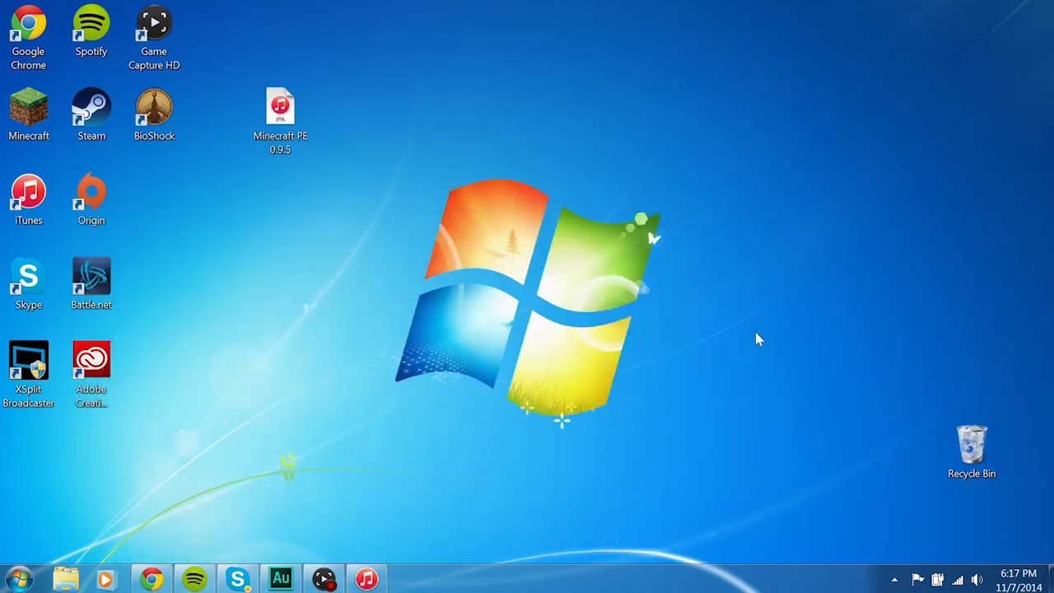
Launch WinRAR from Start search and load the Minecraft PE 0.9.5 IPA into it
key(super)
click(88, 539)
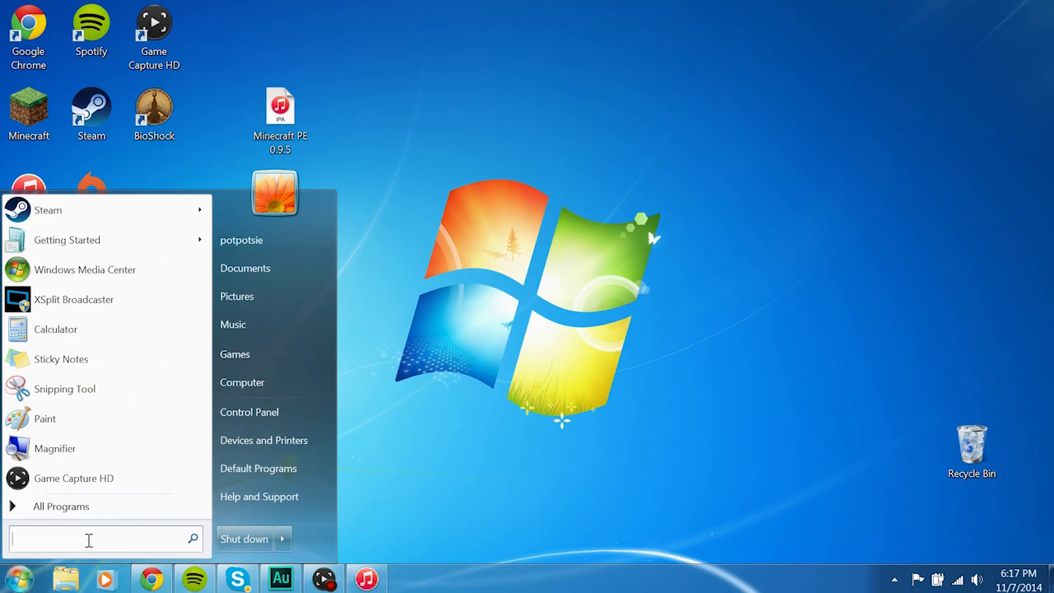
text(winrar)
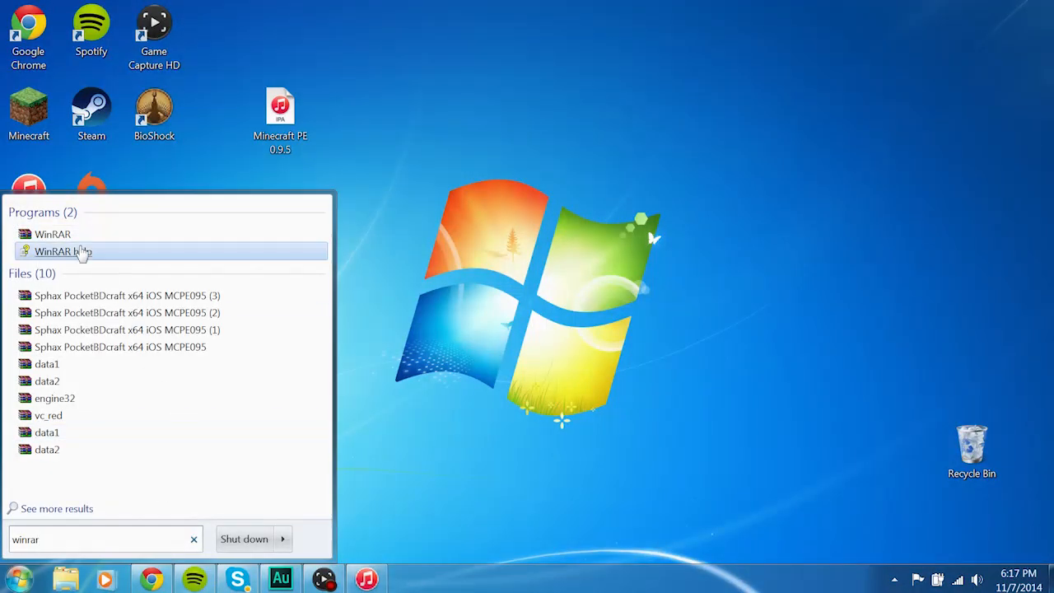
click(53, 234)
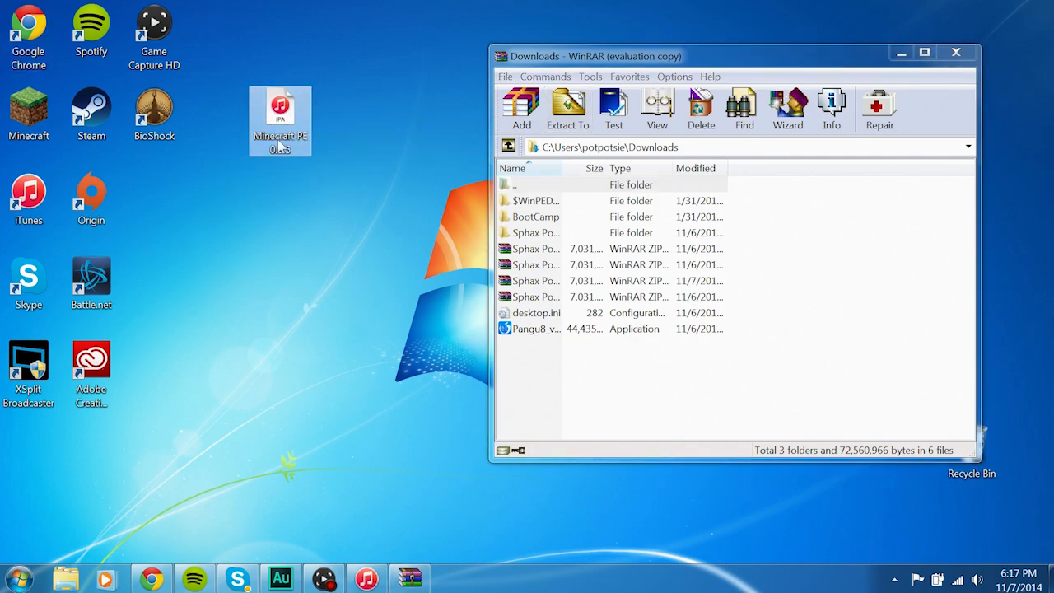
drag(280, 124, 547, 344)
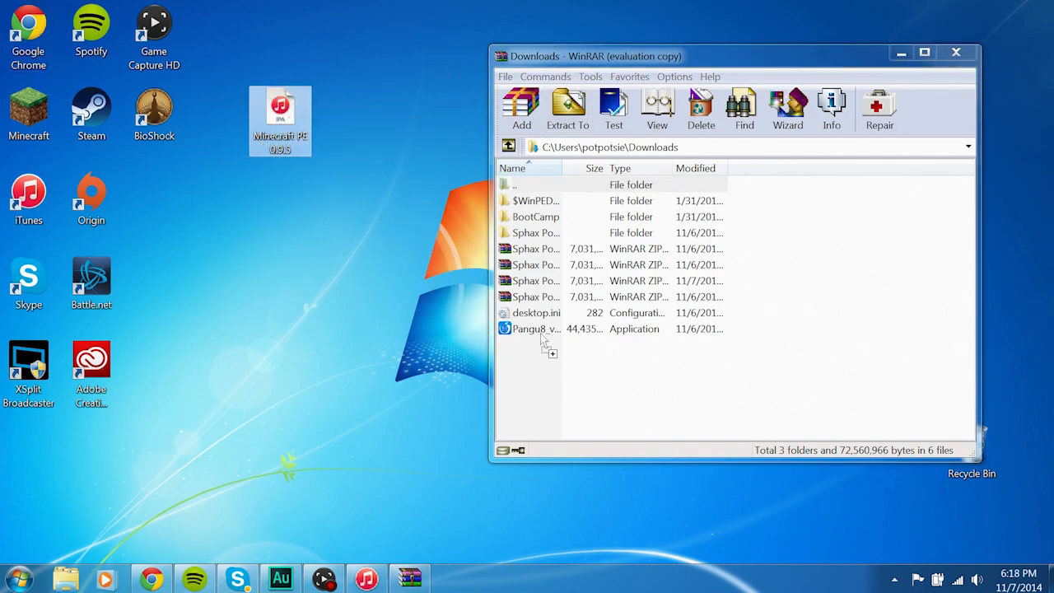
drag(700, 383, 704, 387)
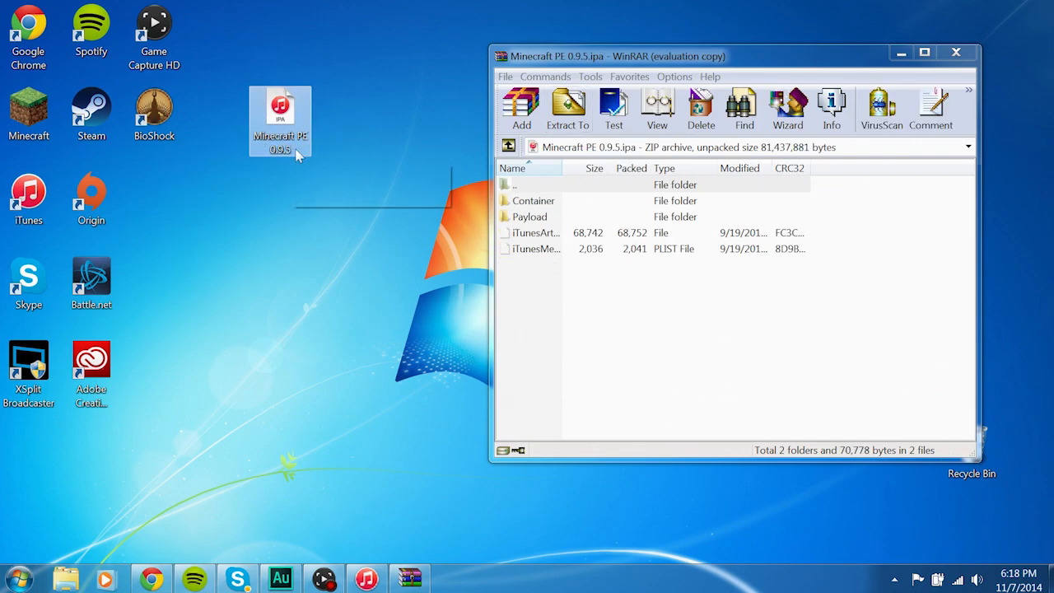
Browse into Payload > minecraftpe.app and move WinRAR to the right
click(543, 217)
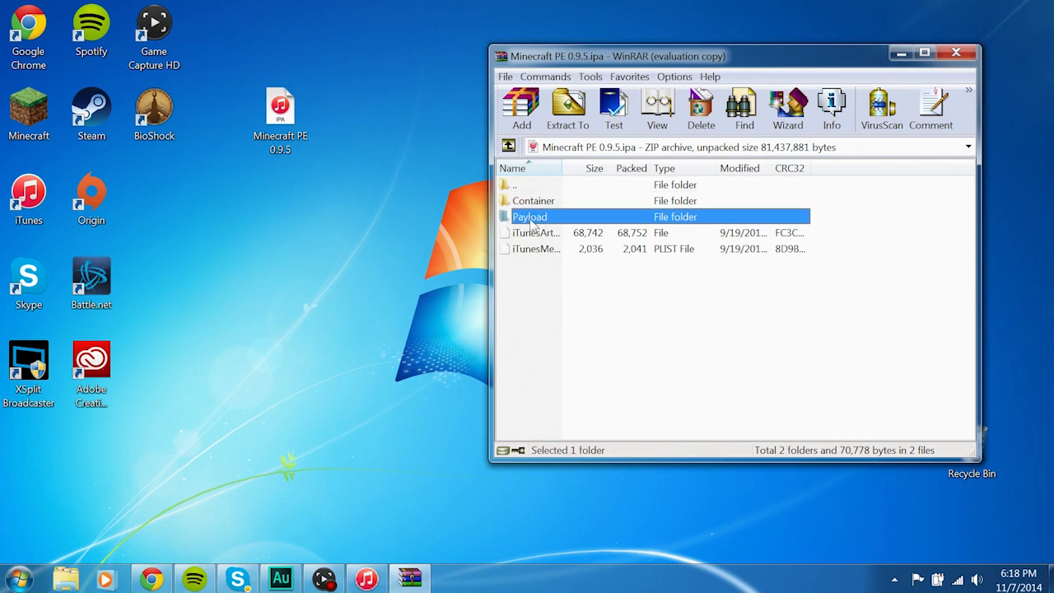
double_click(532, 217)
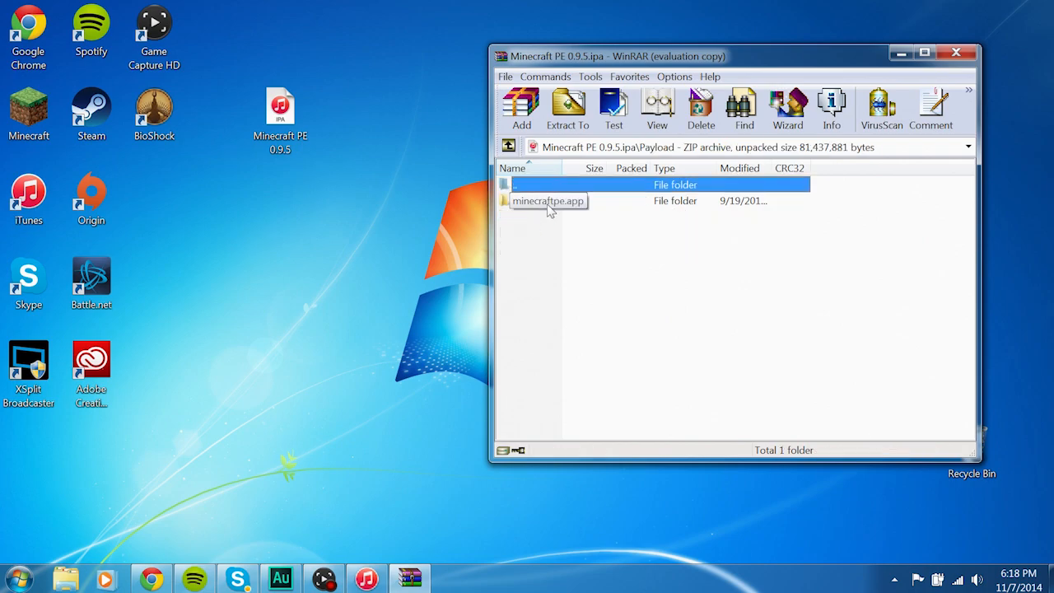
double_click(535, 201)
drag(967, 179, 970, 448)
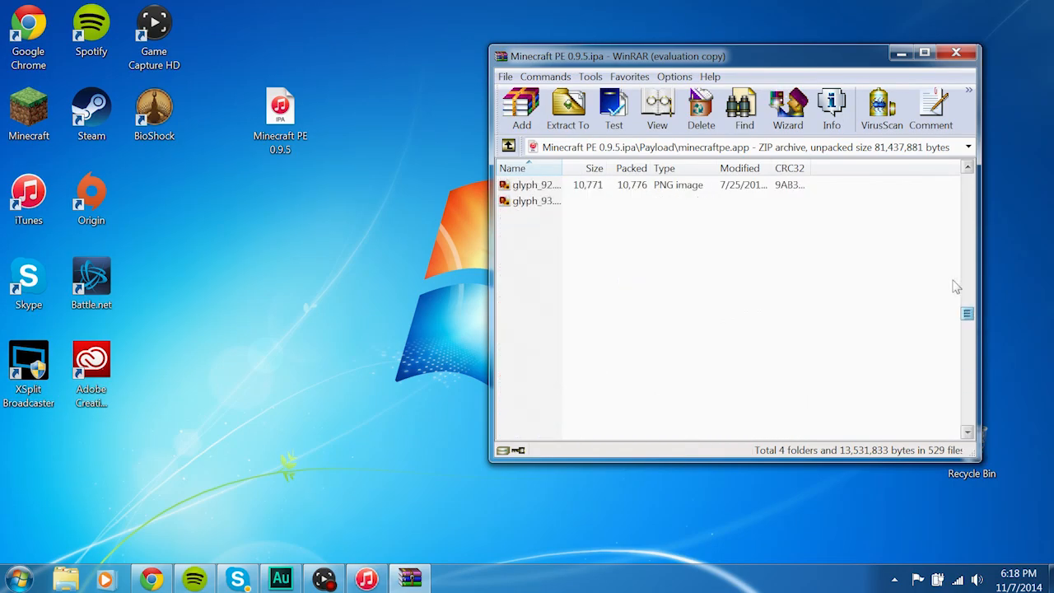
key(Home)
drag(751, 66, 823, 55)
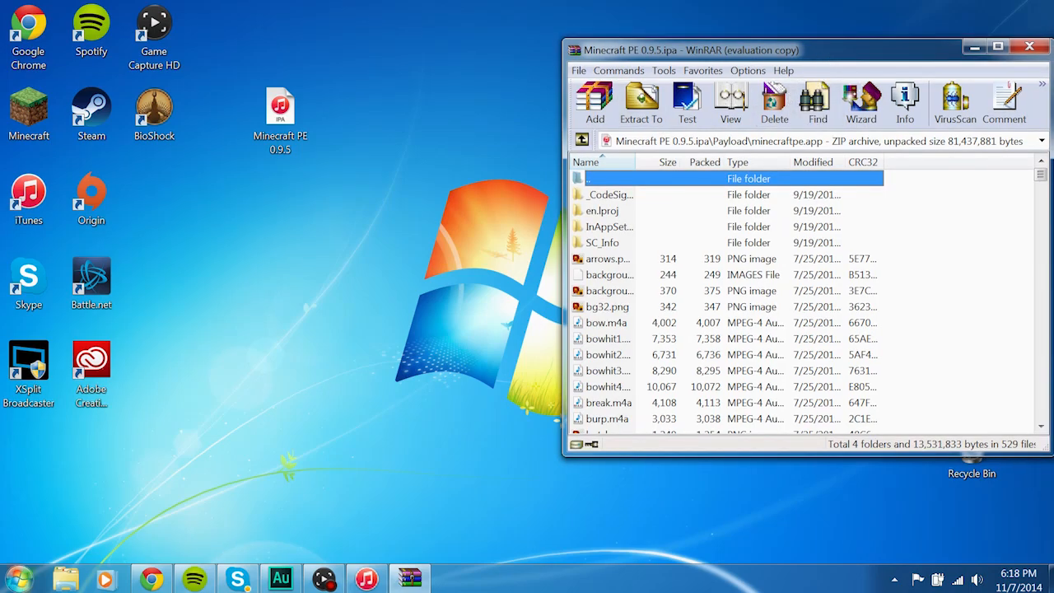
Show the Downloads folder in Explorer and pick the Sphax PocketBDcraft x64 iOS MCPE095 archive
click(18, 579)
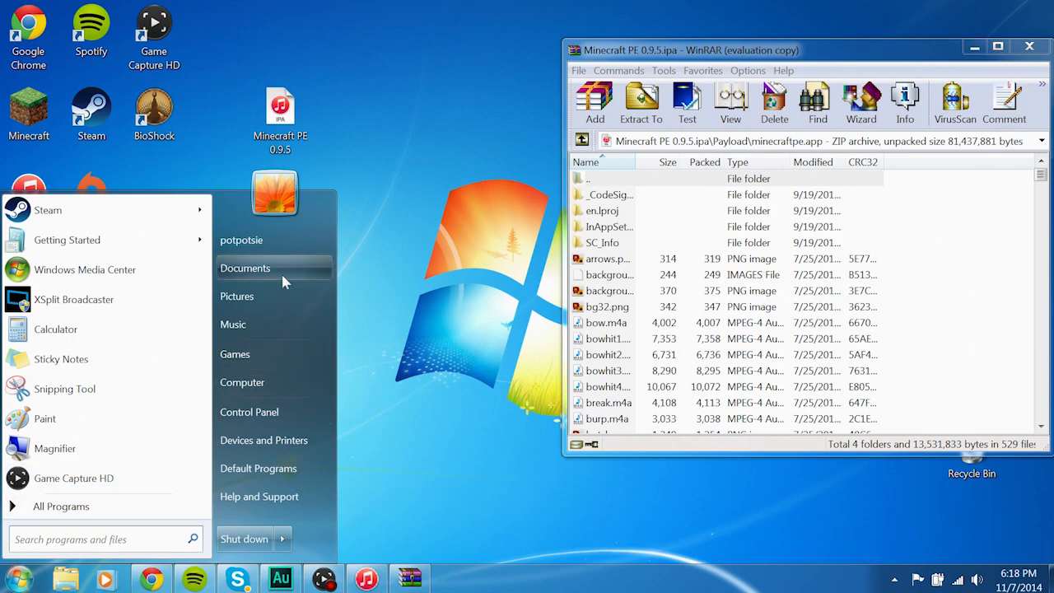
click(244, 267)
click(65, 145)
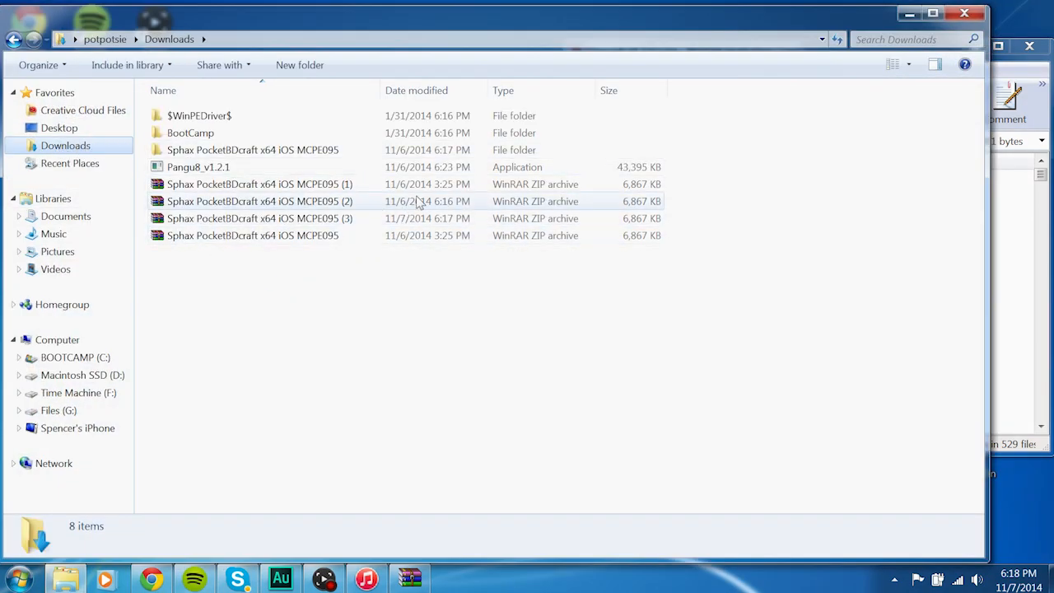
click(335, 236)
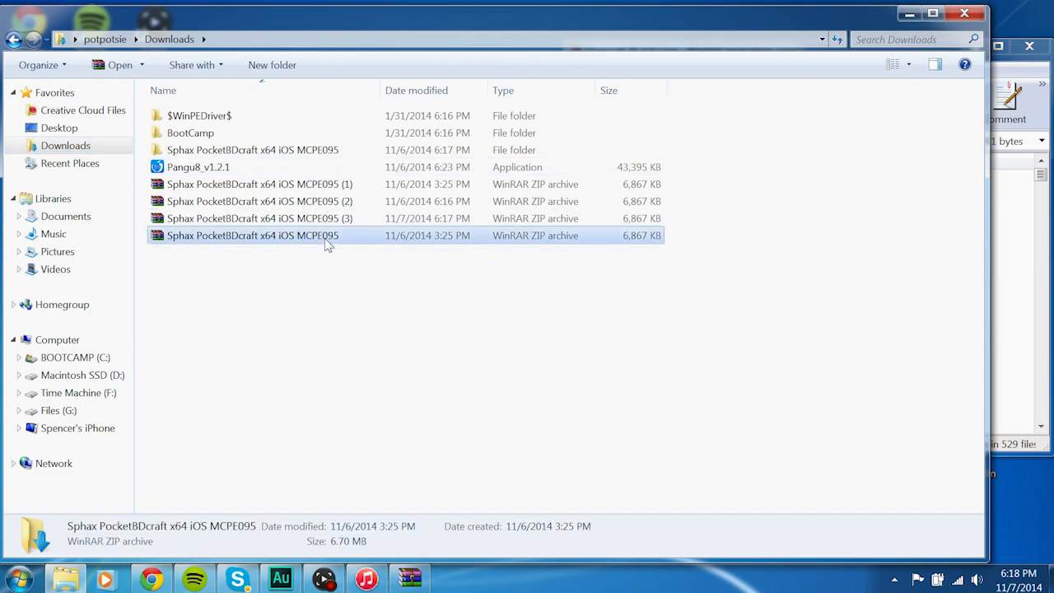
Extract the Sphax archive to the default same-named folder in Downloads with Yes to All on file replace
right_click(224, 235)
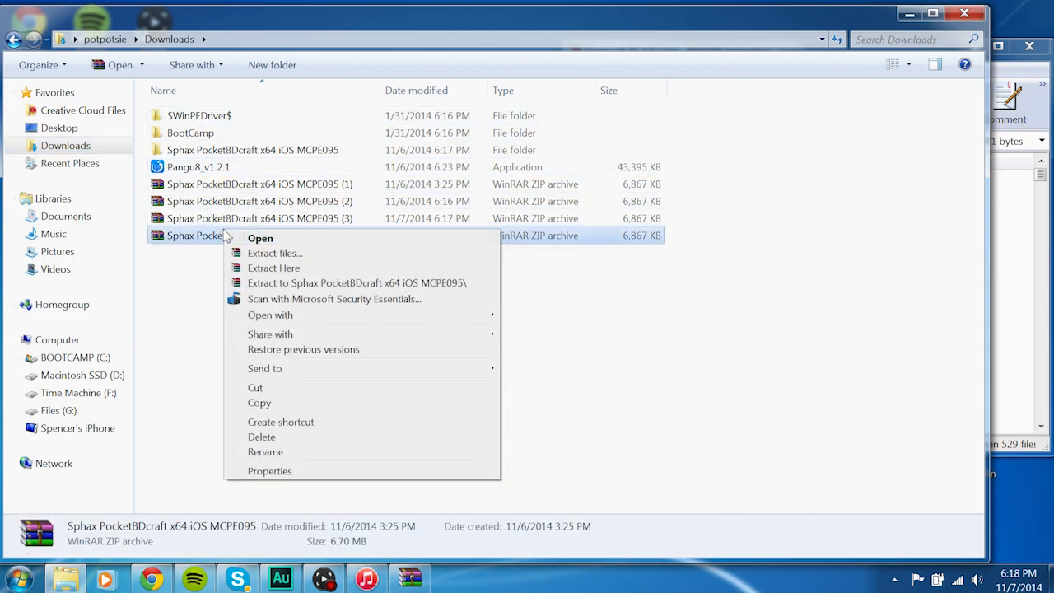
click(272, 253)
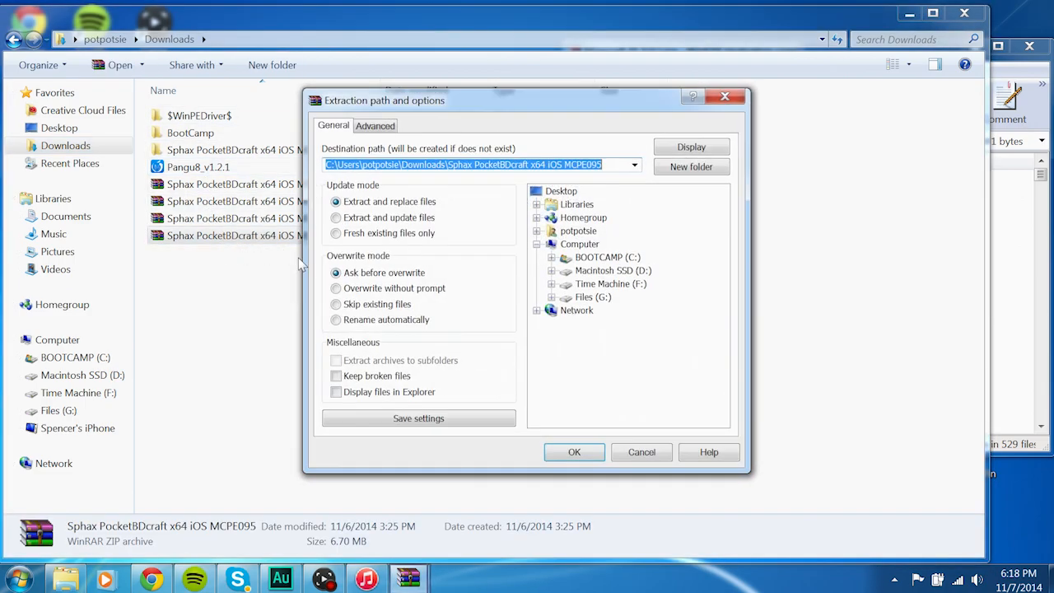
click(369, 164)
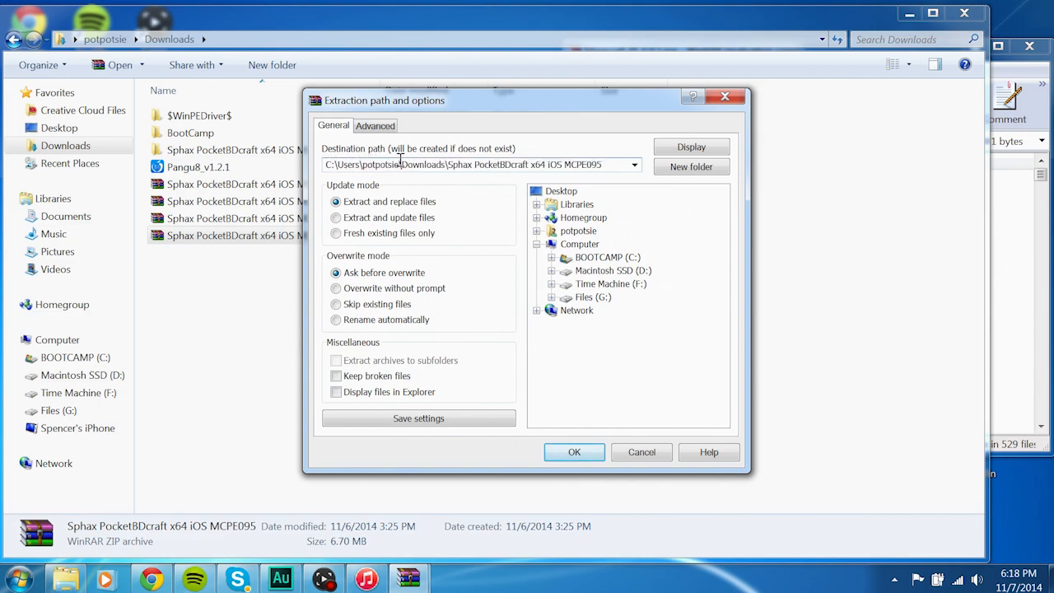
double_click(422, 164)
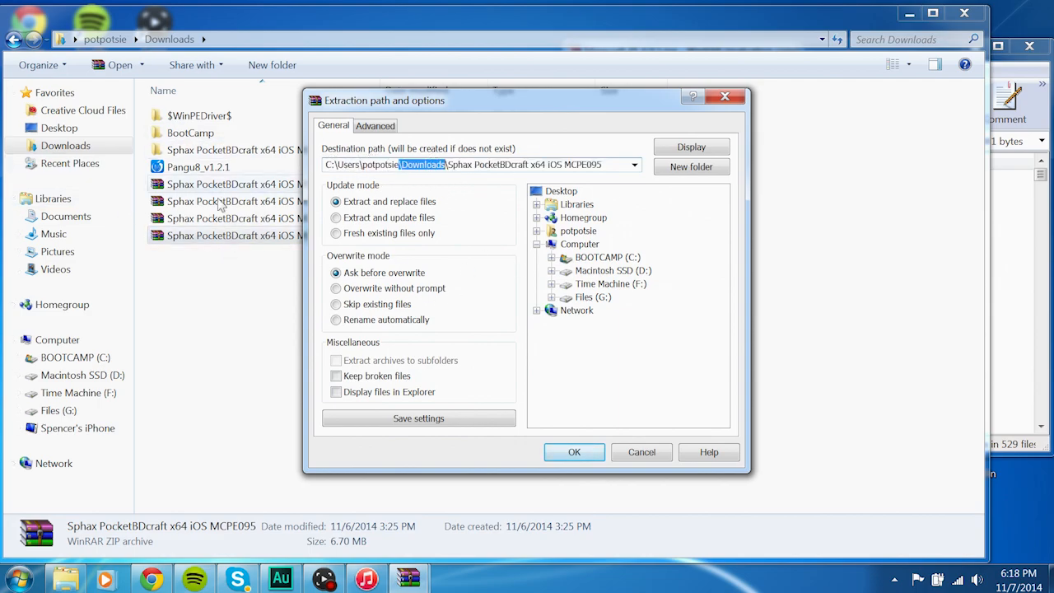
click(548, 164)
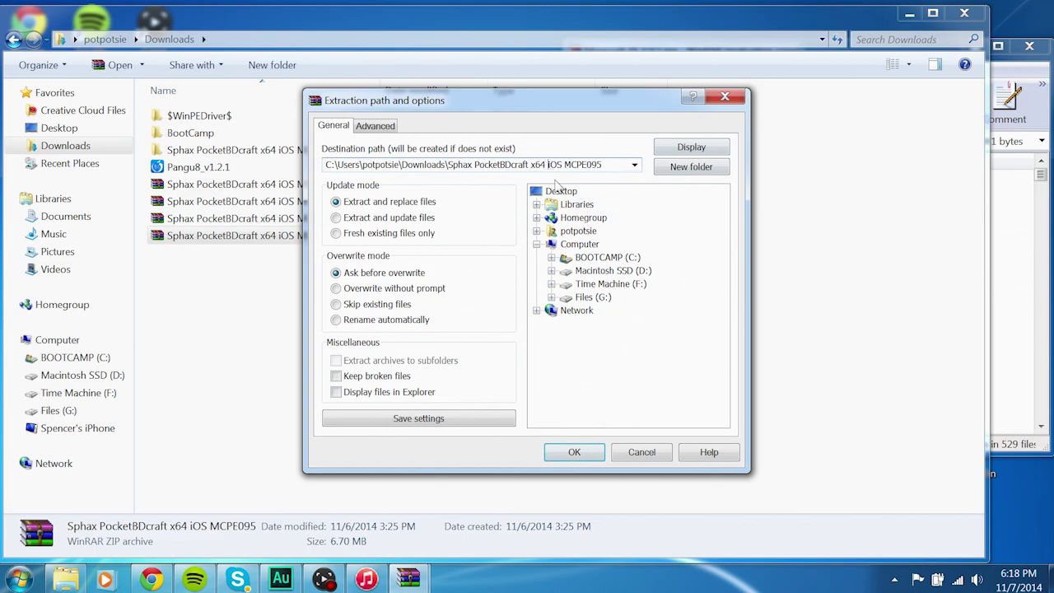
click(574, 451)
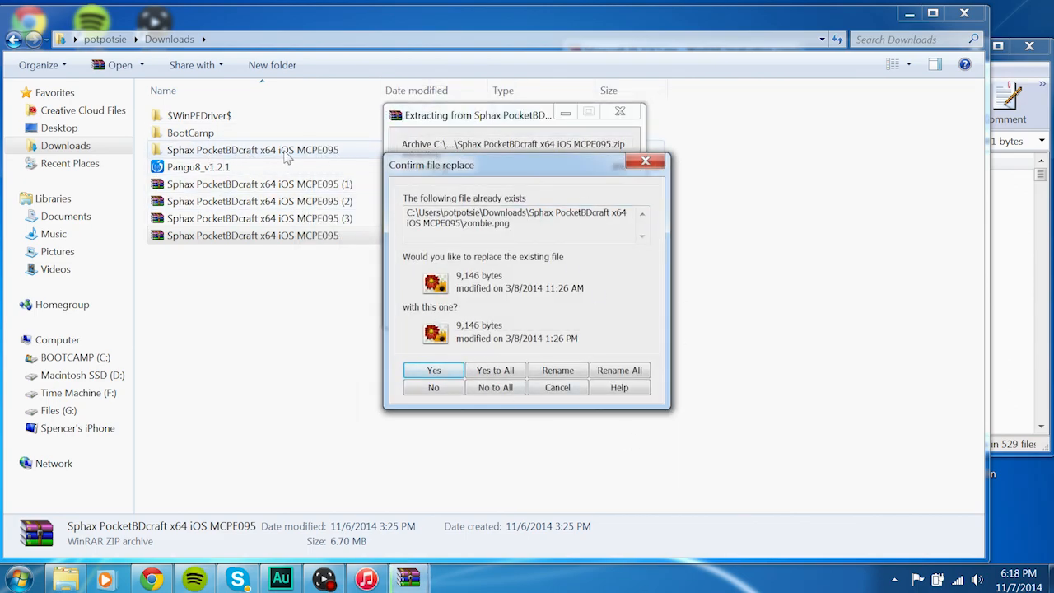
click(495, 370)
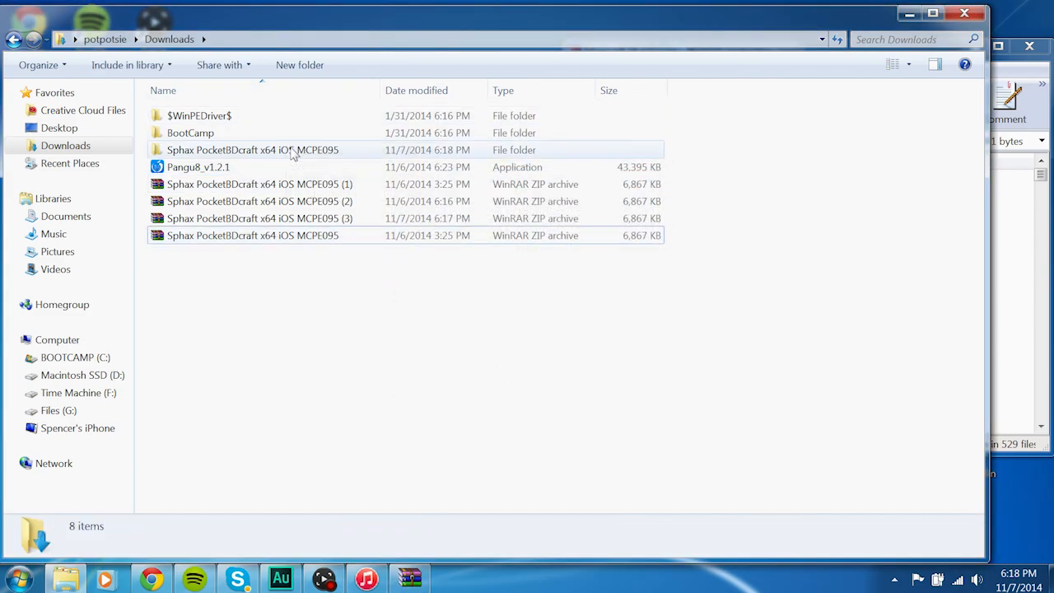
Enter the extracted Sphax folder and select all 106 texture files
double_click(253, 150)
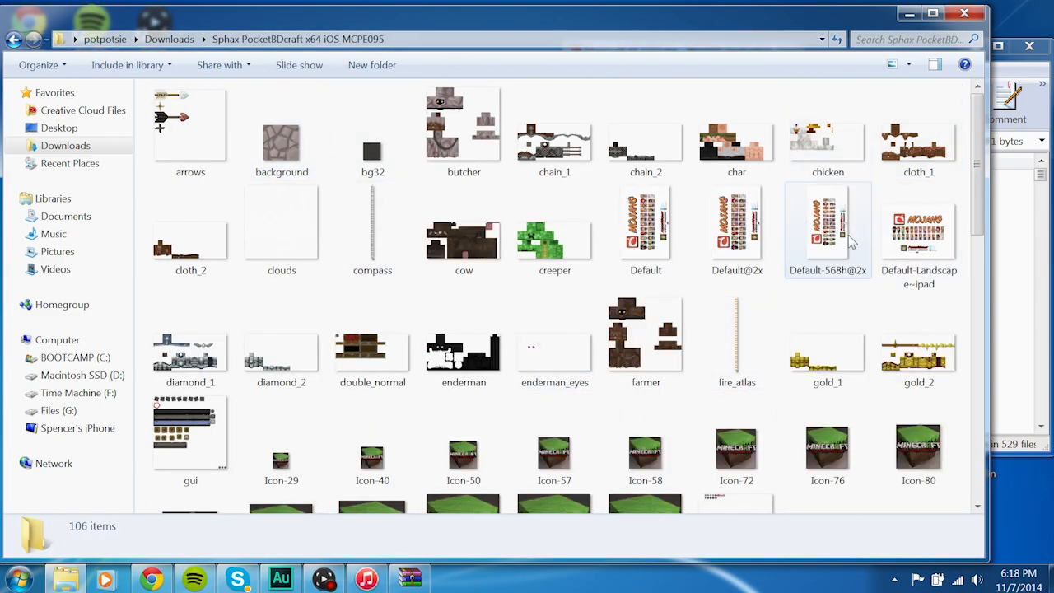
click(444, 263)
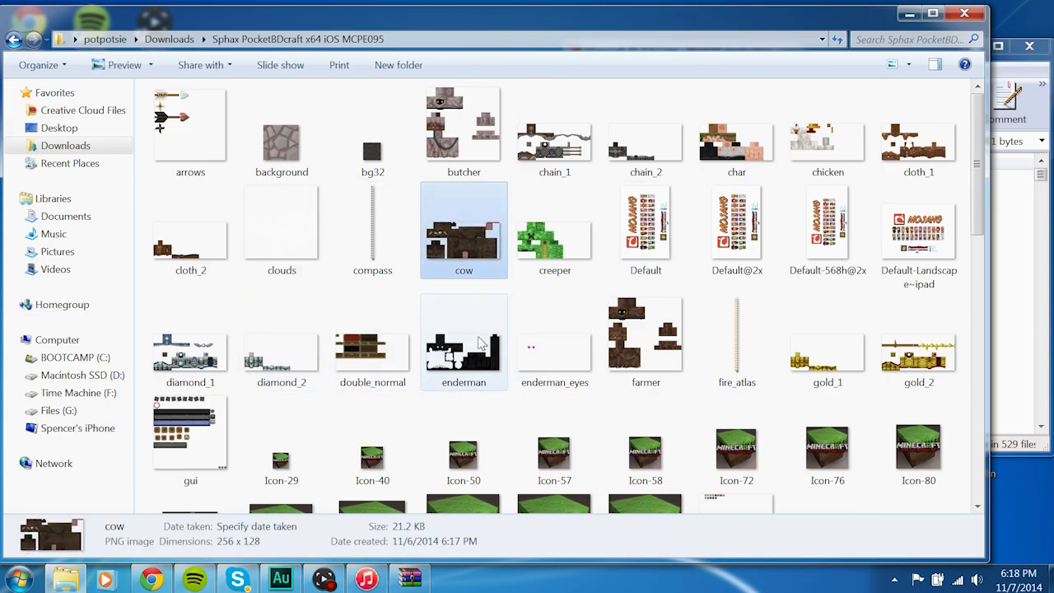
drag(976, 157, 971, 493)
drag(873, 482, 618, 280)
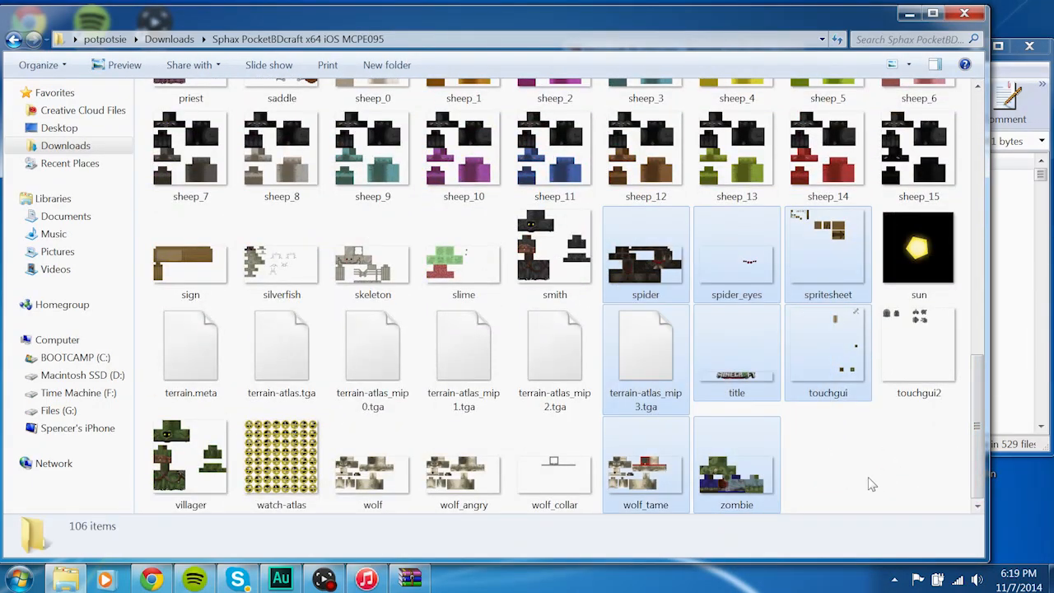
key(ctrl+a)
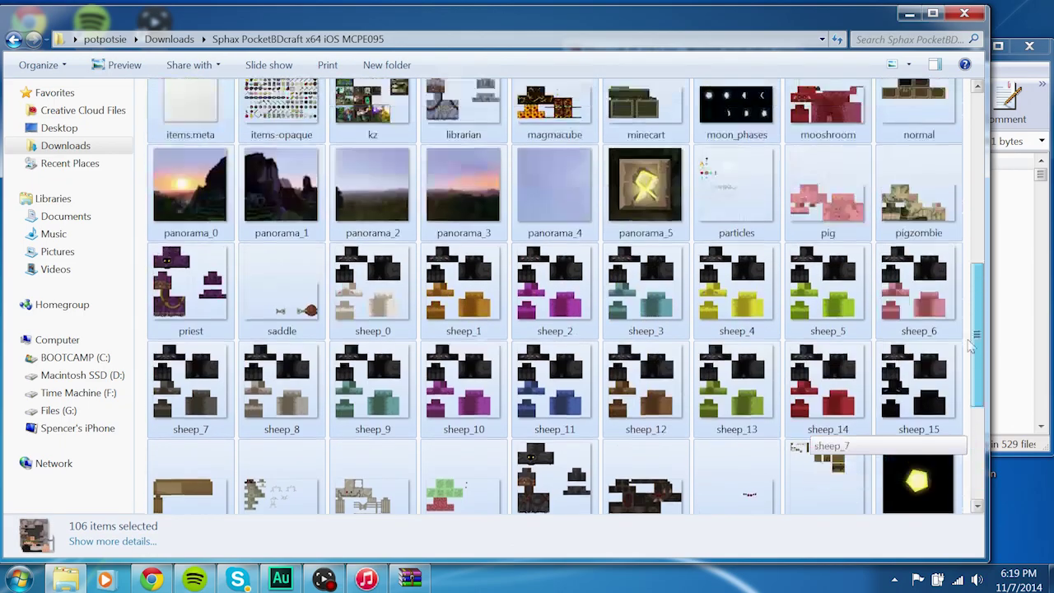
drag(976, 428, 976, 91)
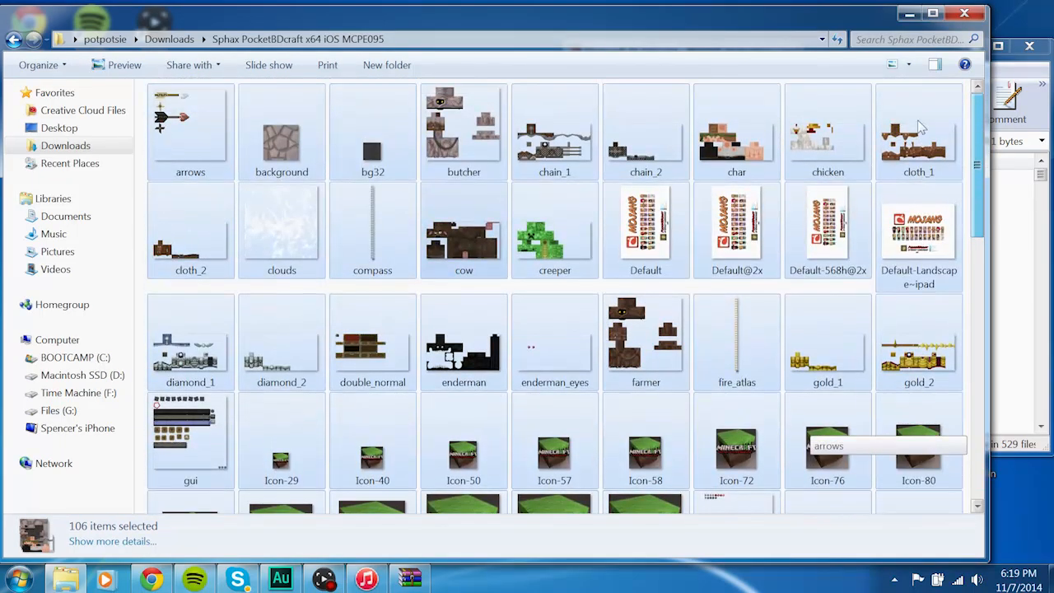
Snap Explorer left and drop the 106 textures onto minecraftpe.app in the IPA
drag(644, 28, 4, 247)
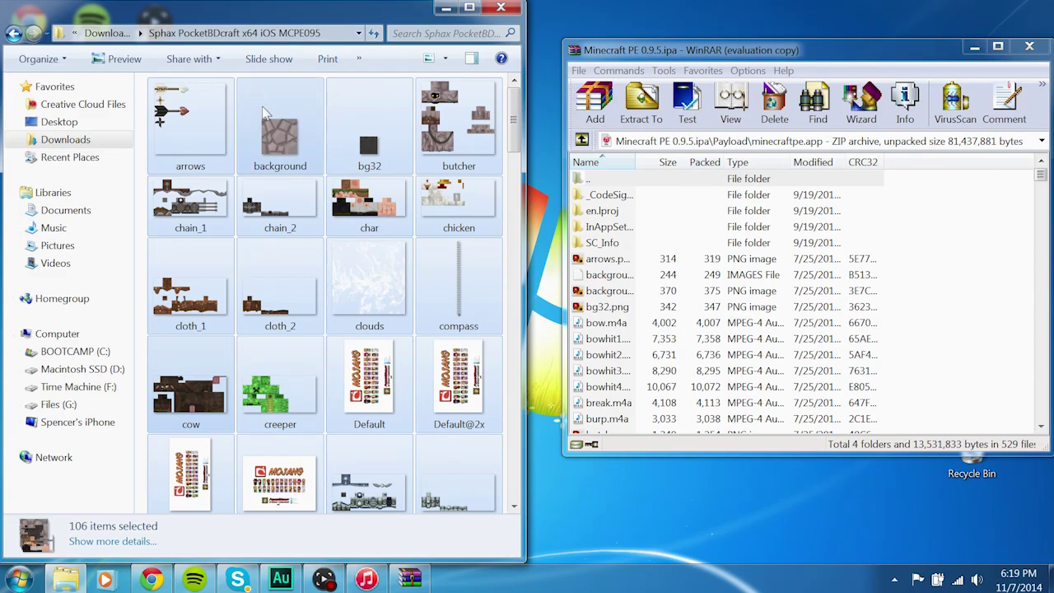
mouse_move(280, 124)
mouse_down()
mouse_move(539, 209)
mouse_move(714, 306)
mouse_up()
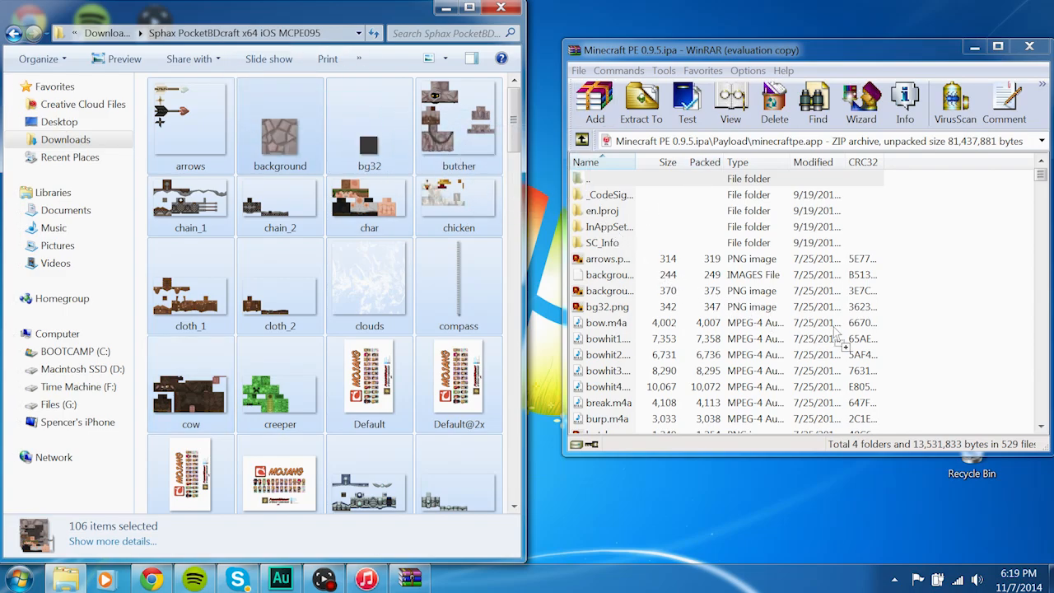
drag(842, 329, 811, 325)
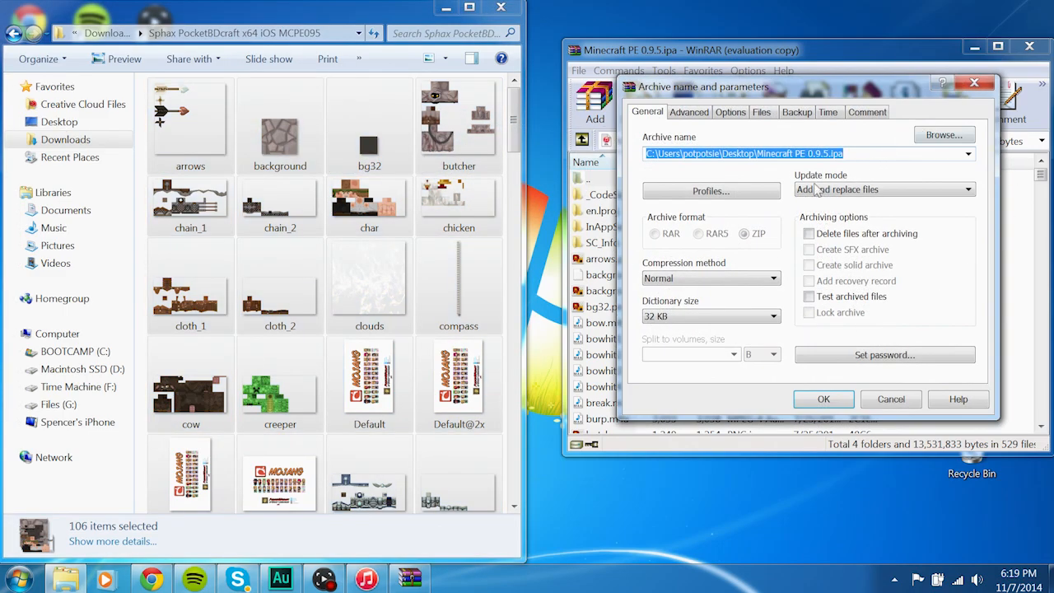
drag(818, 90, 798, 85)
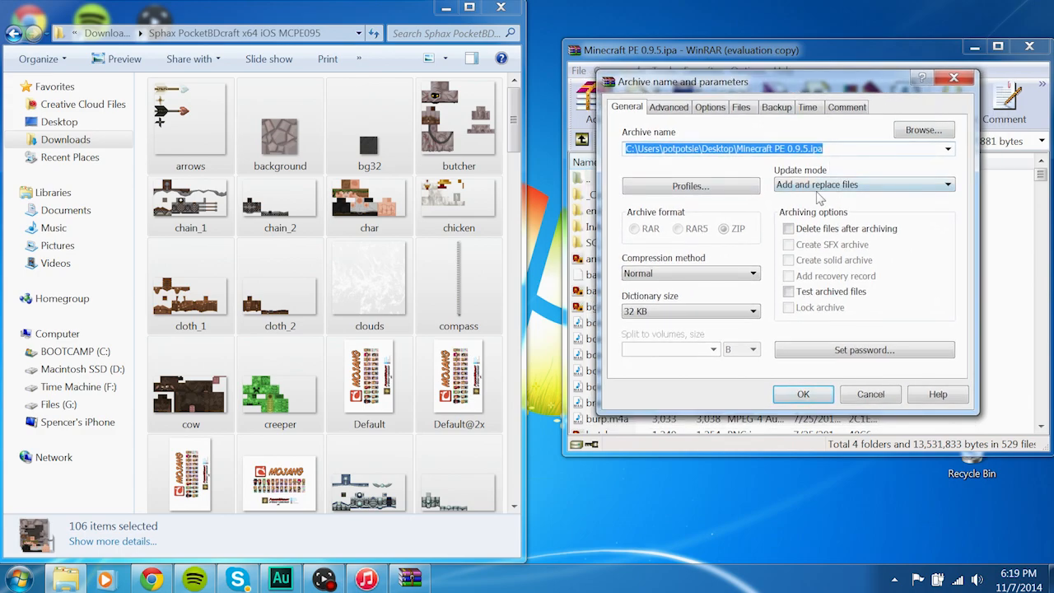
Keep update mode 'Add and replace files', confirm the add, and return to the texture folder window
click(827, 184)
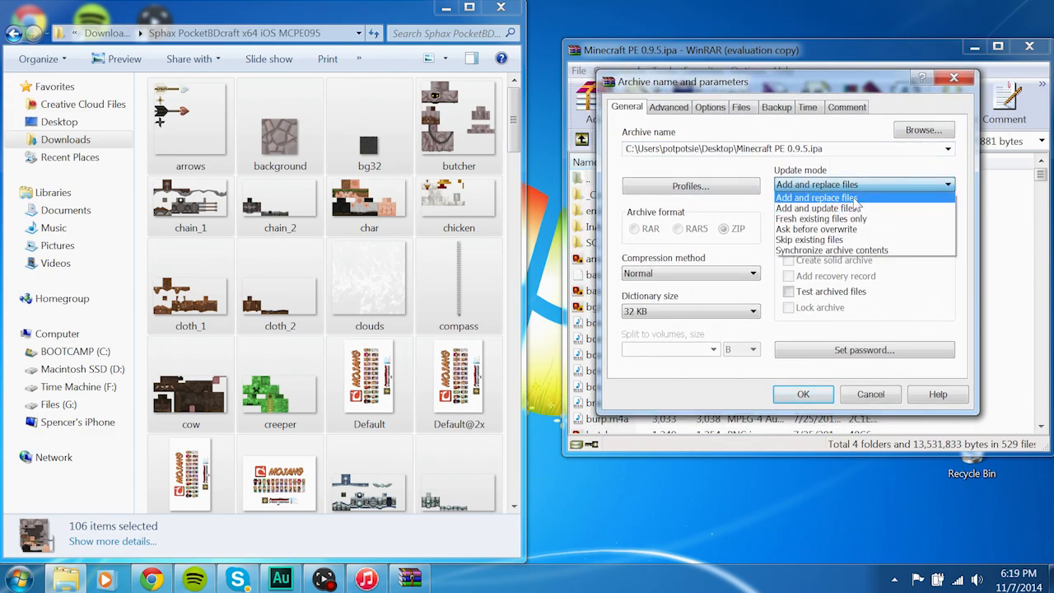
click(856, 198)
mouse_move(850, 81)
mouse_down()
mouse_move(496, 116)
mouse_move(814, 113)
mouse_up()
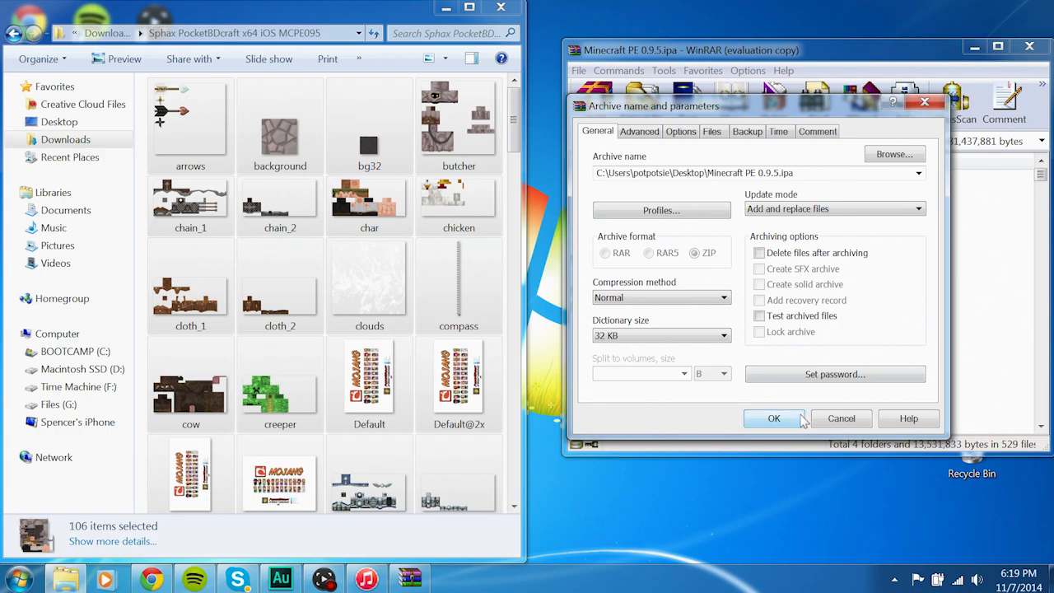
click(774, 418)
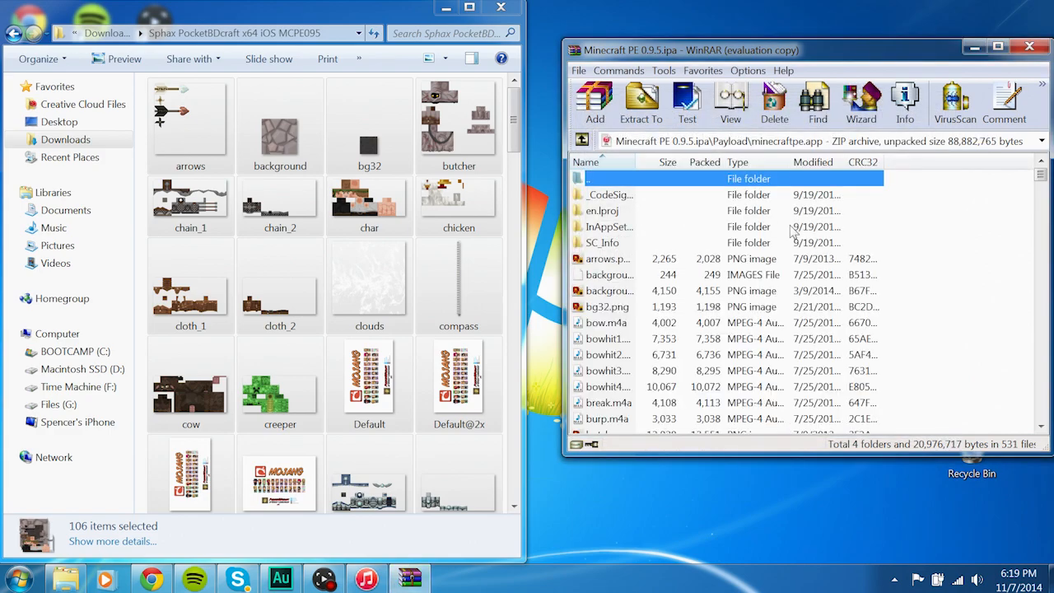
click(683, 274)
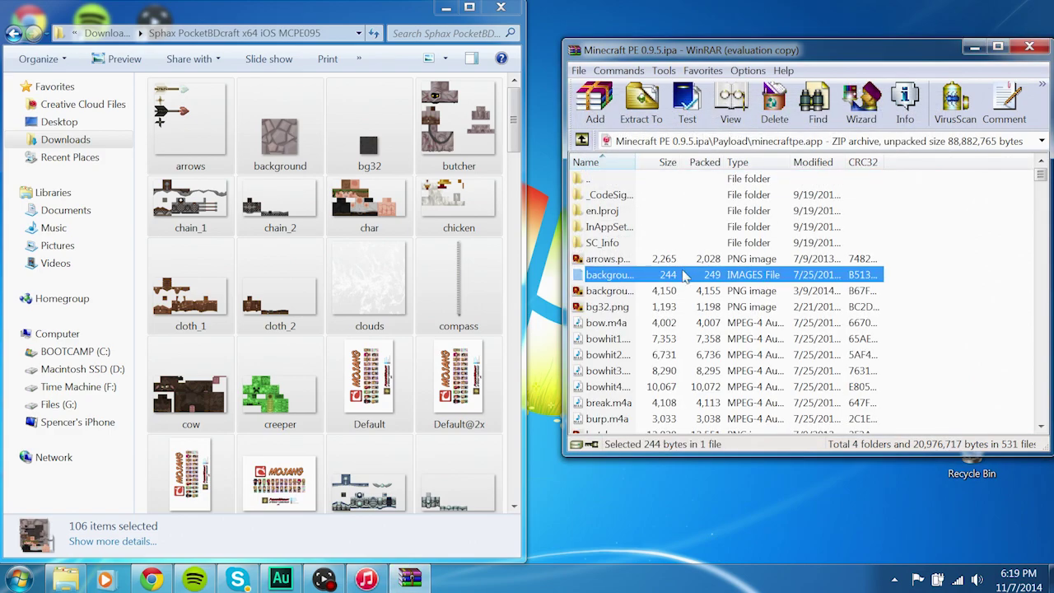
click(190, 123)
Close the texture folder, hide WinRAR, and bring up the Start search
click(505, 7)
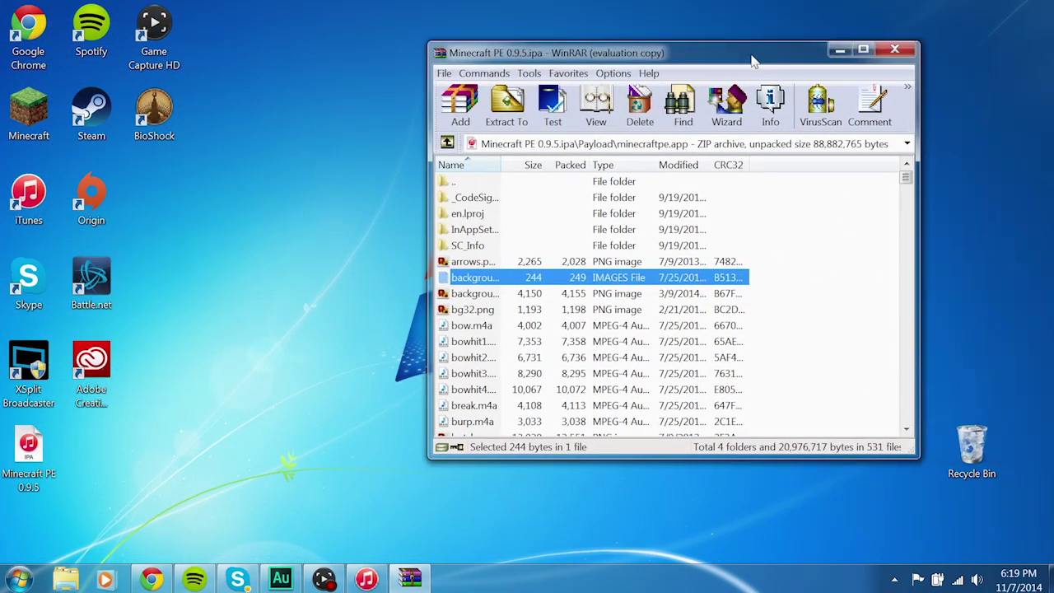
drag(889, 51, 700, 74)
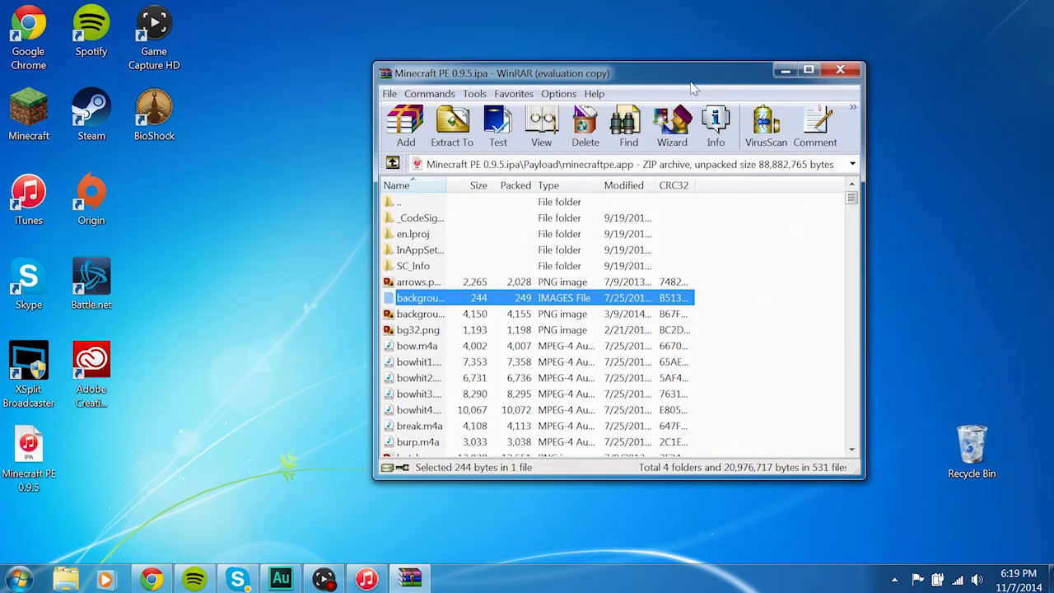
click(786, 70)
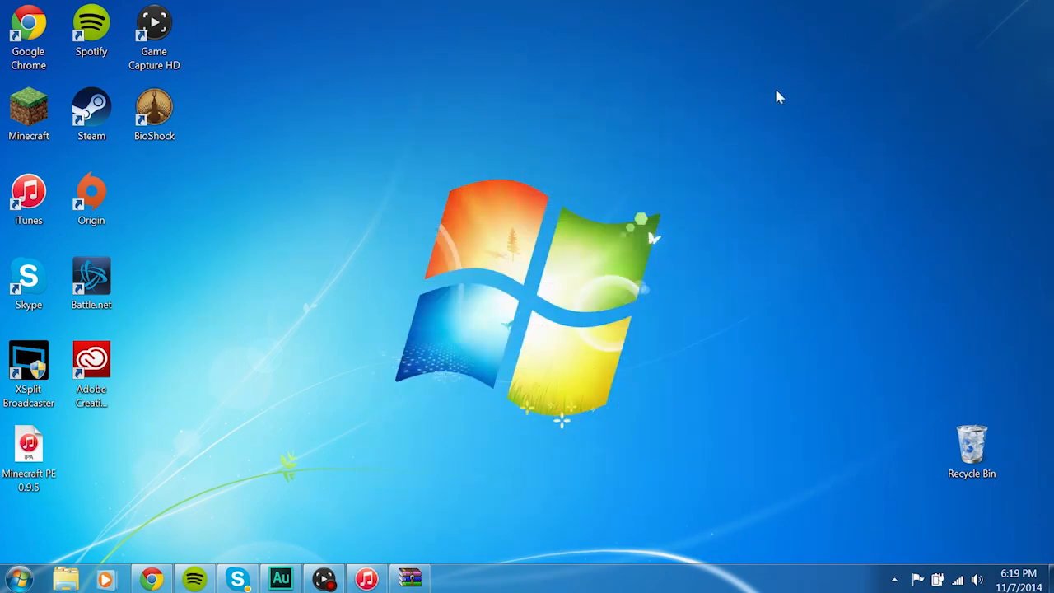
key(super)
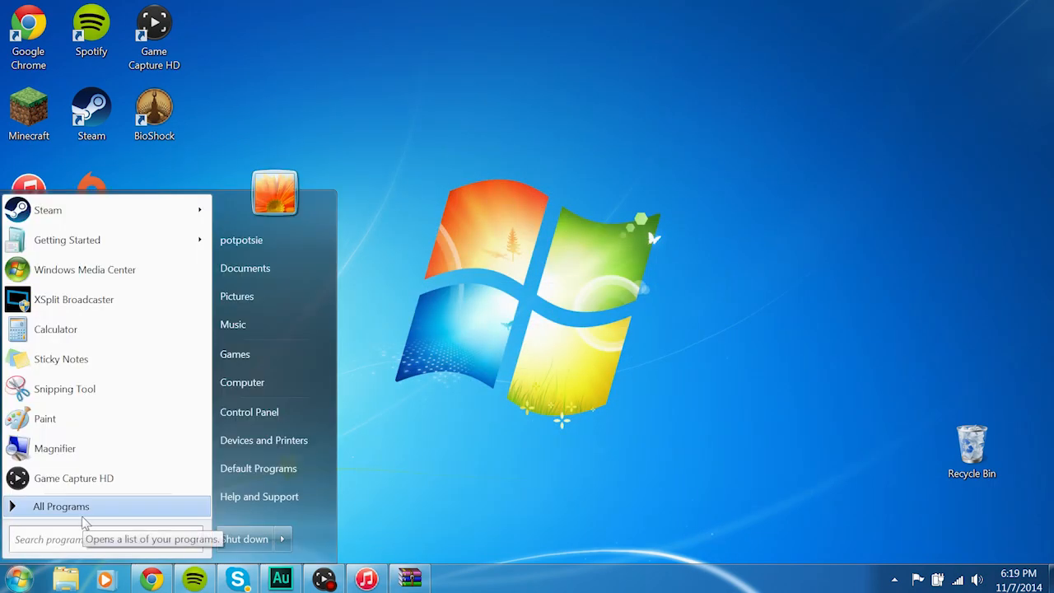
text(iph)
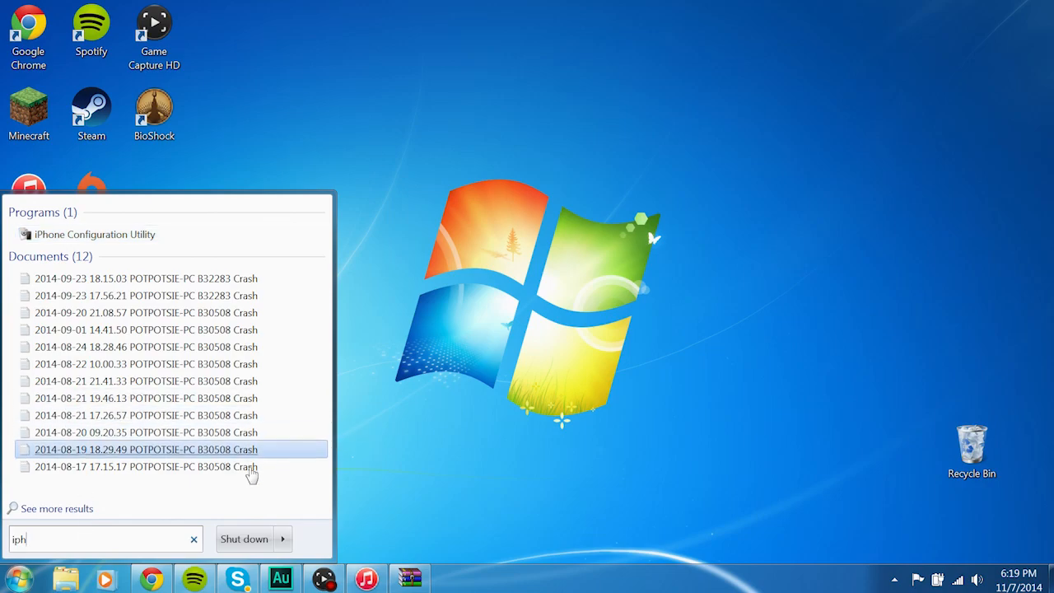
In a new Chrome tab, search Google for 'iphone configuration utility'
key(Escape)
click(151, 579)
click(408, 28)
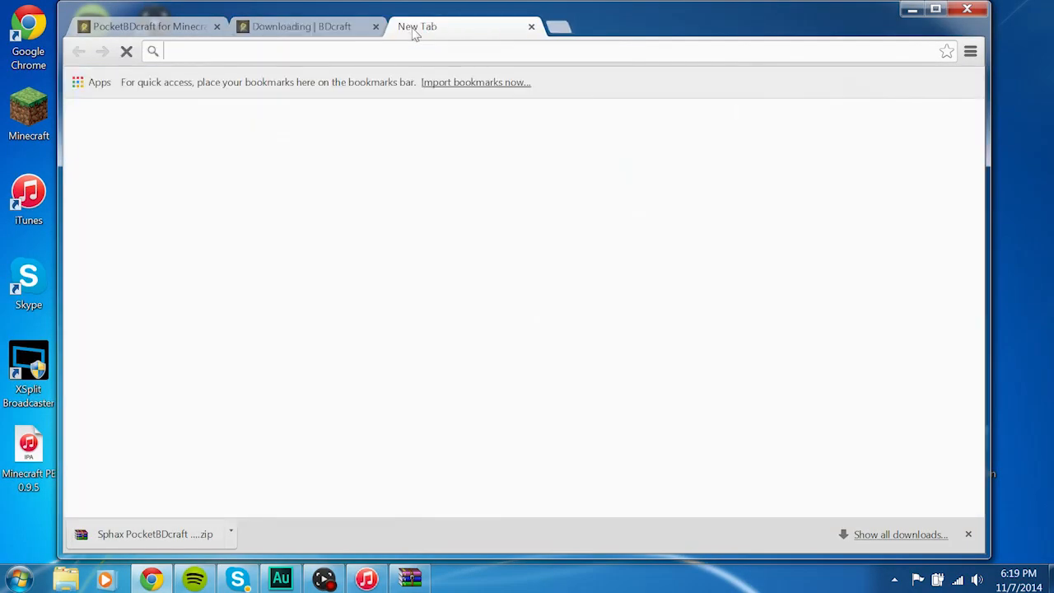
text(iphpne)
key(BackSpace)
key(BackSpace)
key(BackSpace)
text(one)
key(Down)
key(Down)
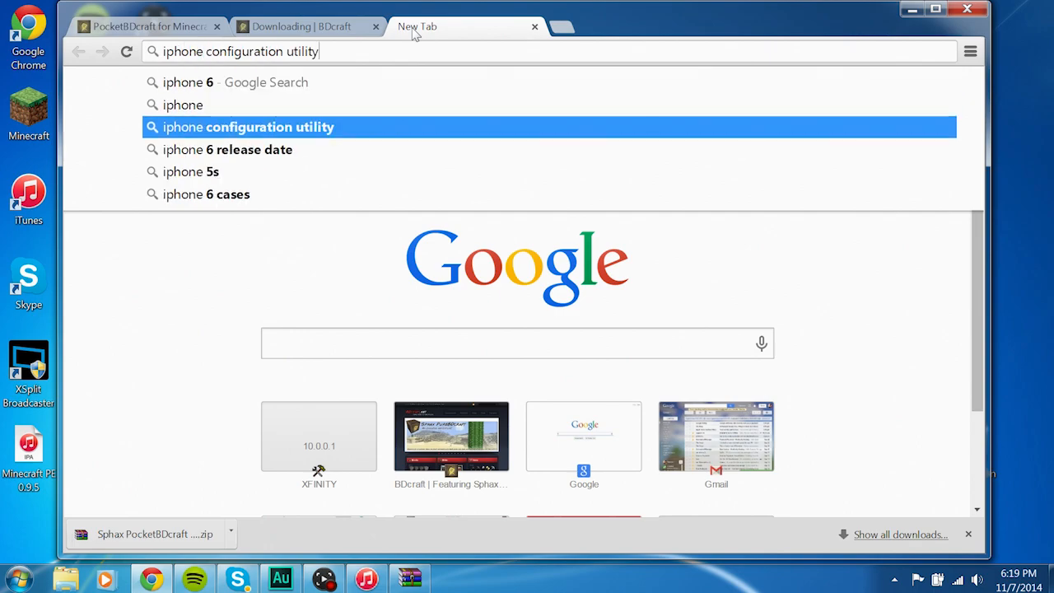
key(Return)
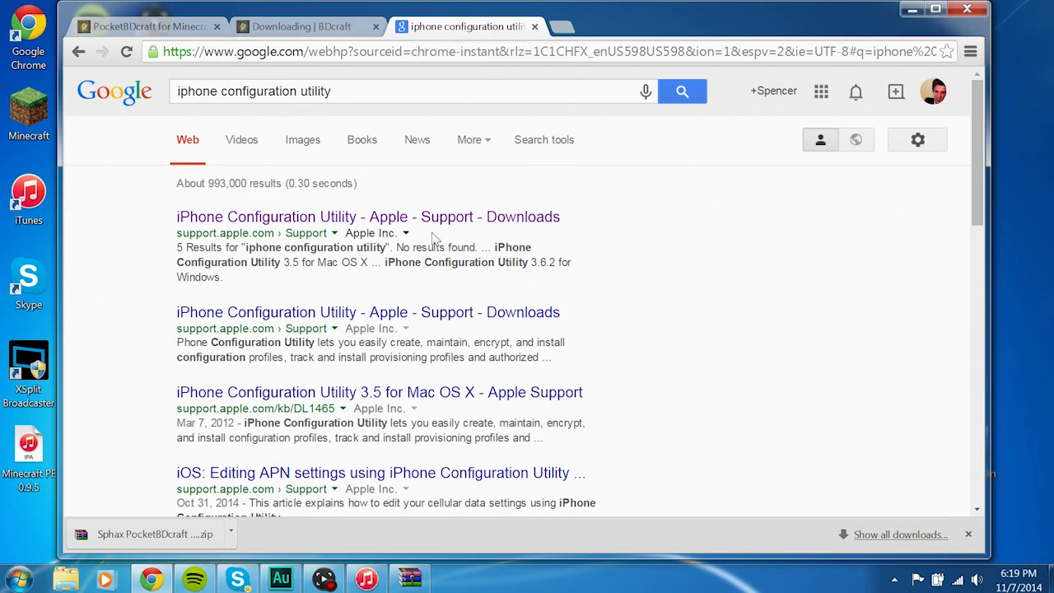
click(478, 217)
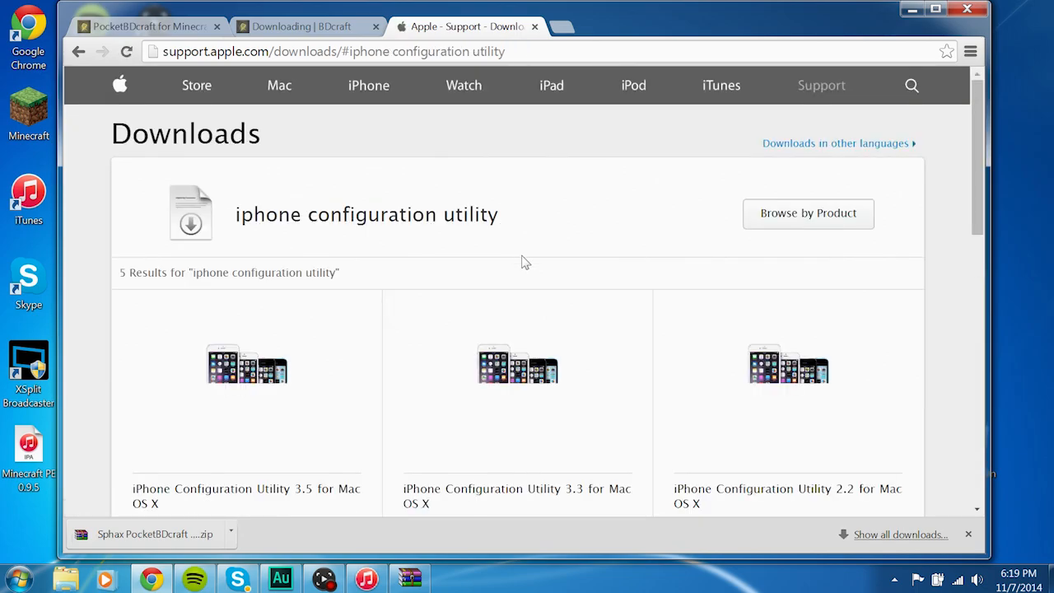
scroll(509, 251, down, 3)
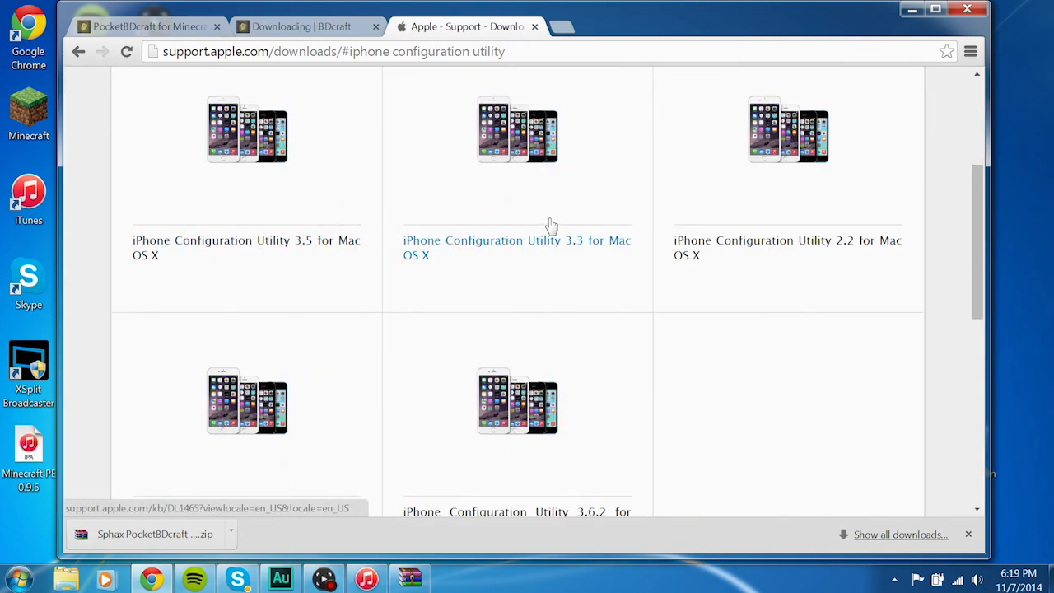
scroll(568, 230, down, 1)
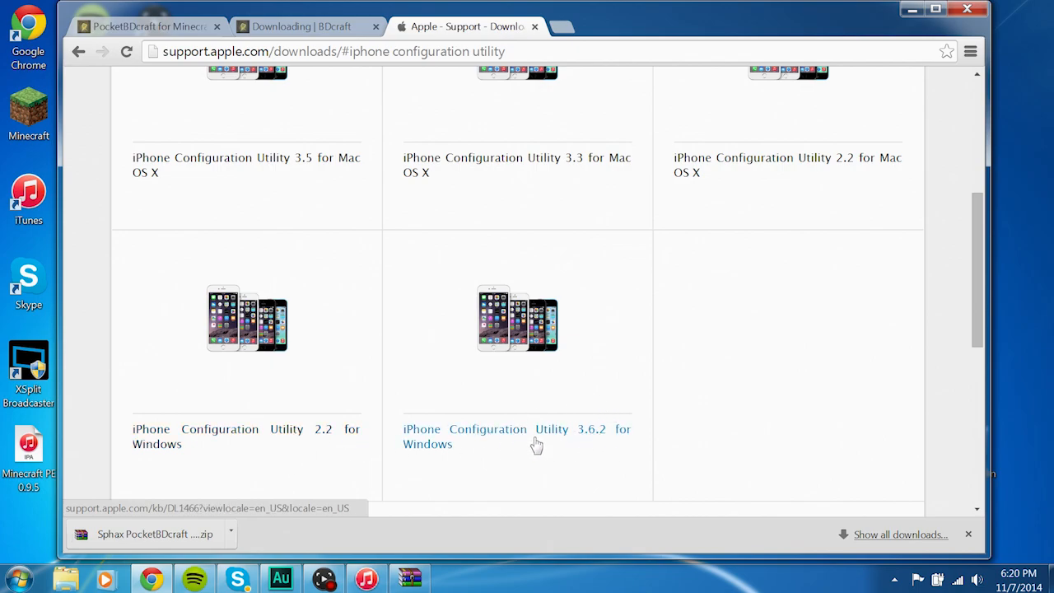
scroll(536, 444, down, 1)
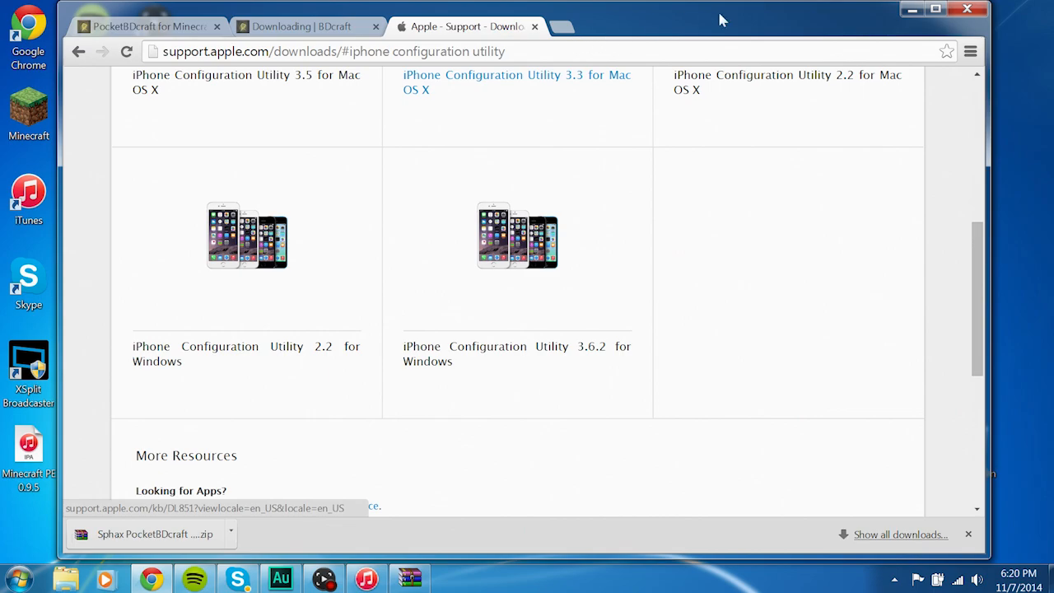
click(912, 10)
Launch iPhone Configuration Utility and add the Minecraft PE 0.9.5 IPA, replacing the existing minecraftpe
click(18, 578)
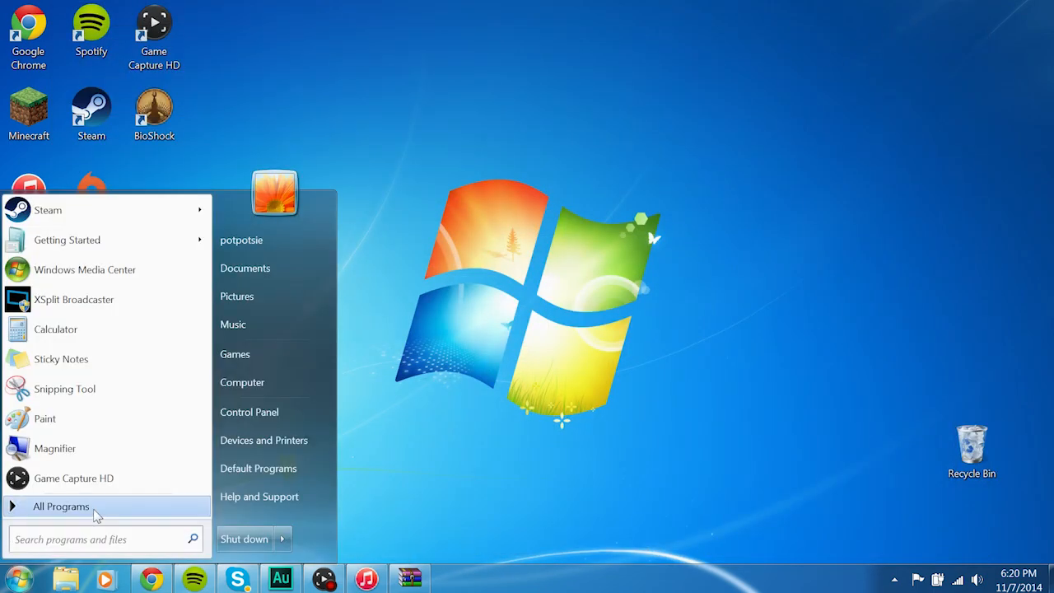
text(iphone)
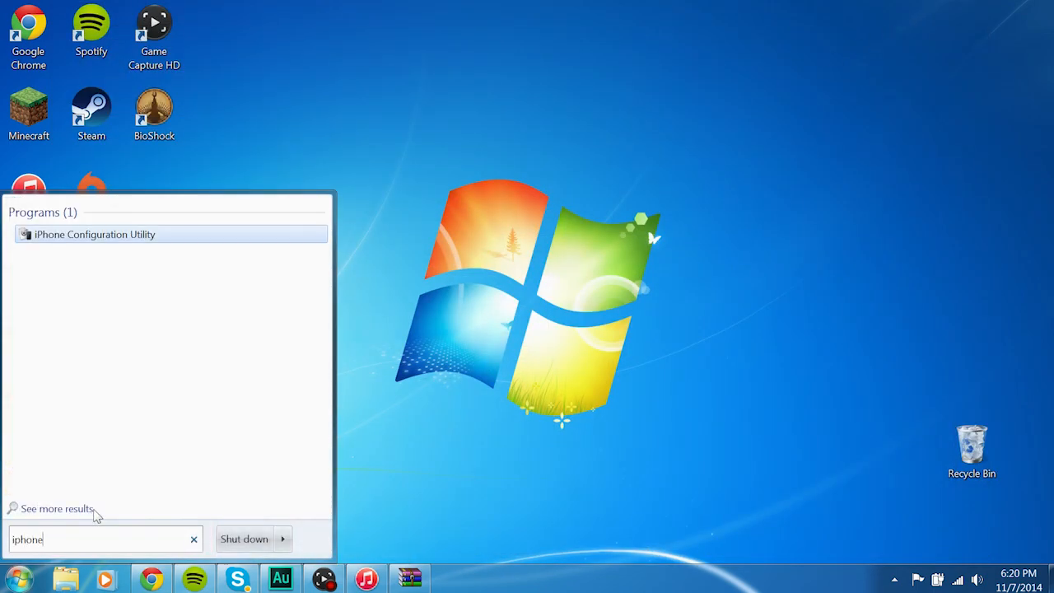
click(102, 235)
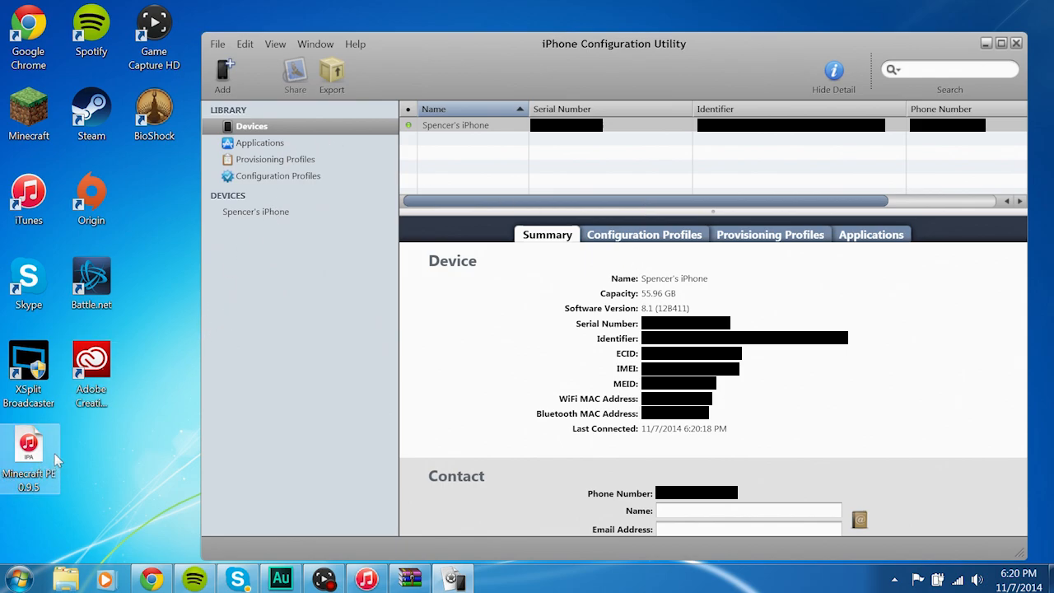
mouse_move(30, 452)
mouse_down()
mouse_move(70, 467)
mouse_move(560, 165)
mouse_up()
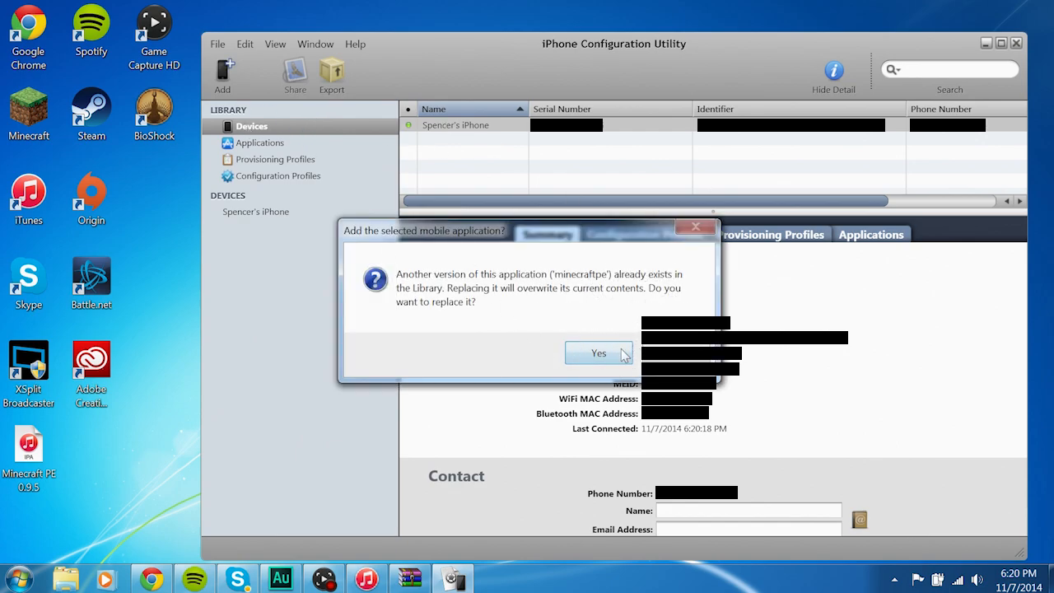
click(619, 353)
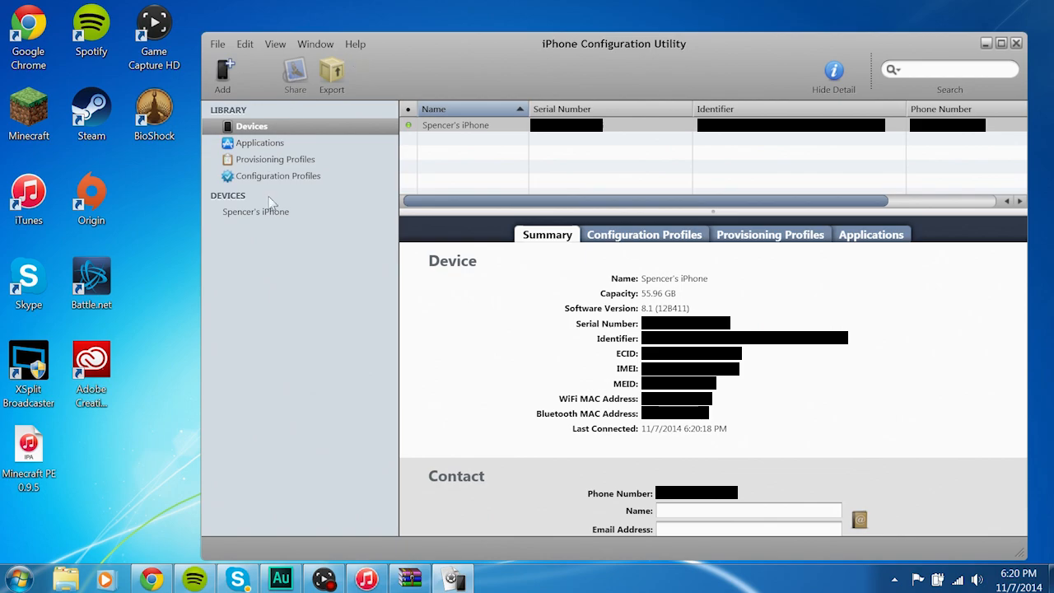
Show the connected iPhone's installed applications and select the minecraftpe entry in the list
click(257, 214)
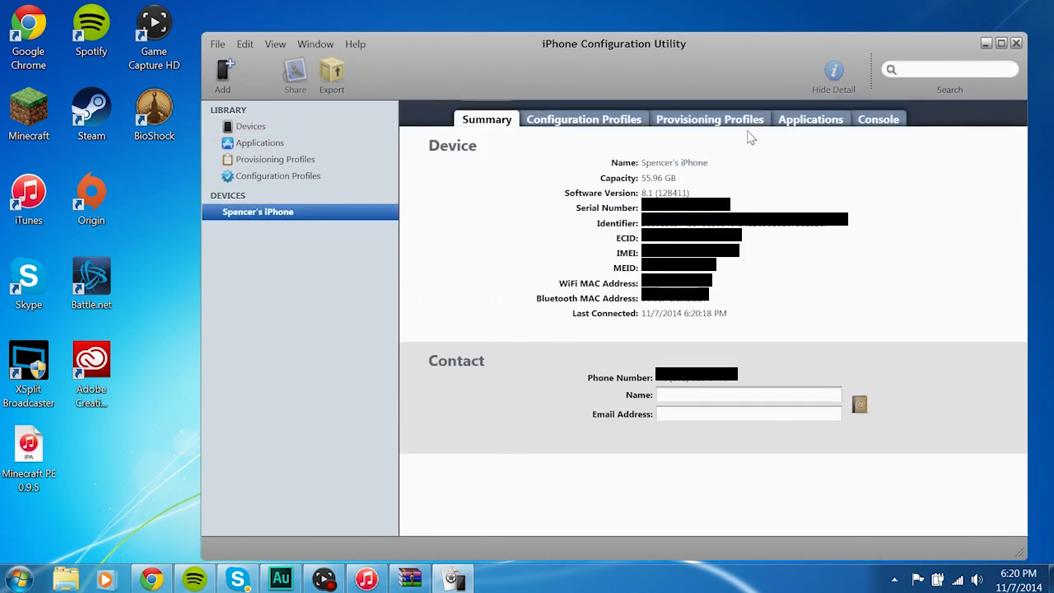
click(810, 120)
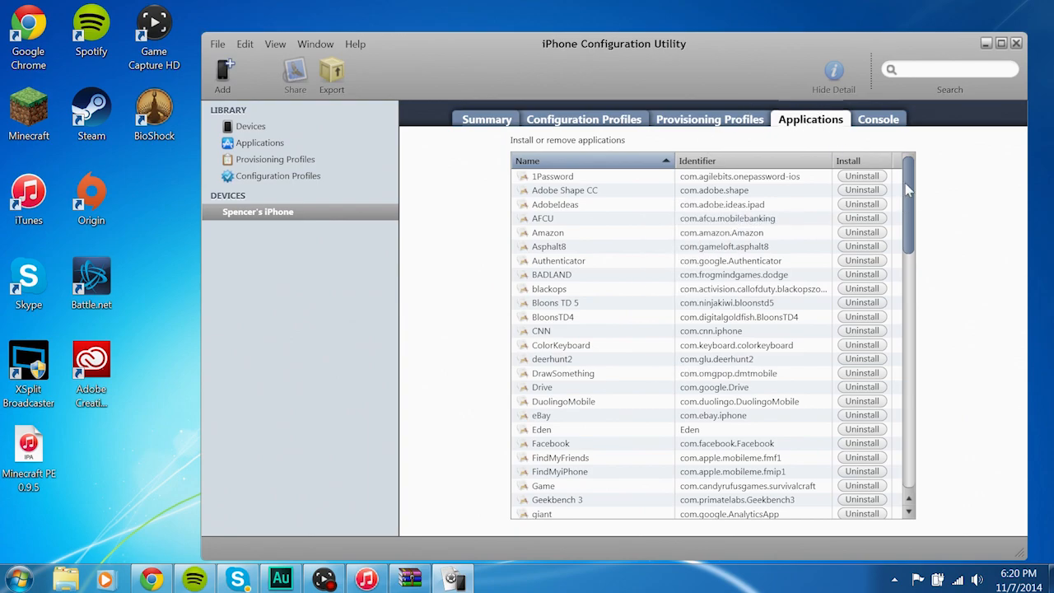
mouse_move(908, 193)
mouse_down()
mouse_move(909, 418)
mouse_move(908, 377)
mouse_up()
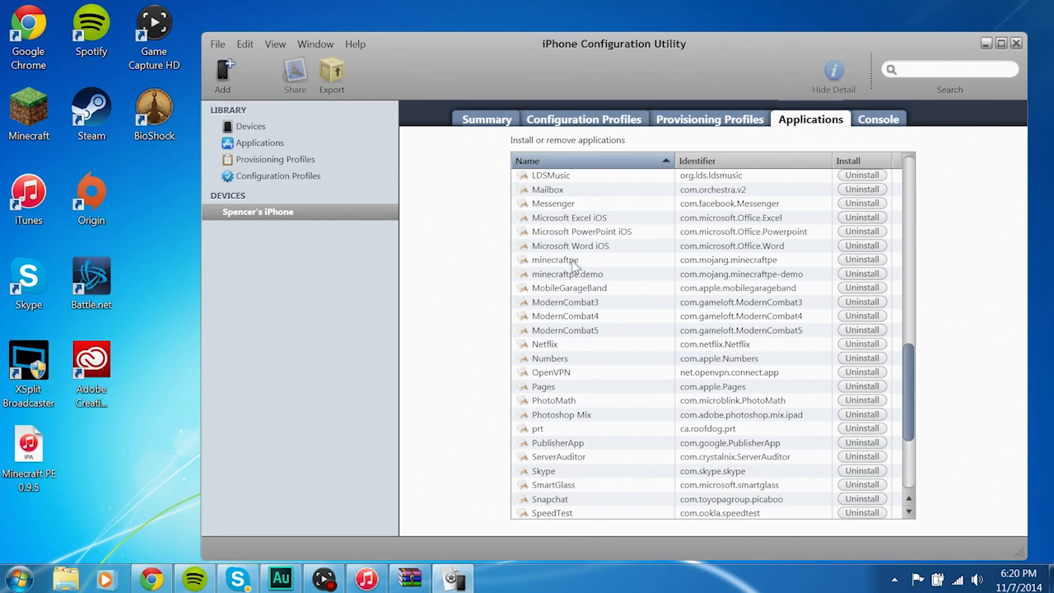
click(555, 259)
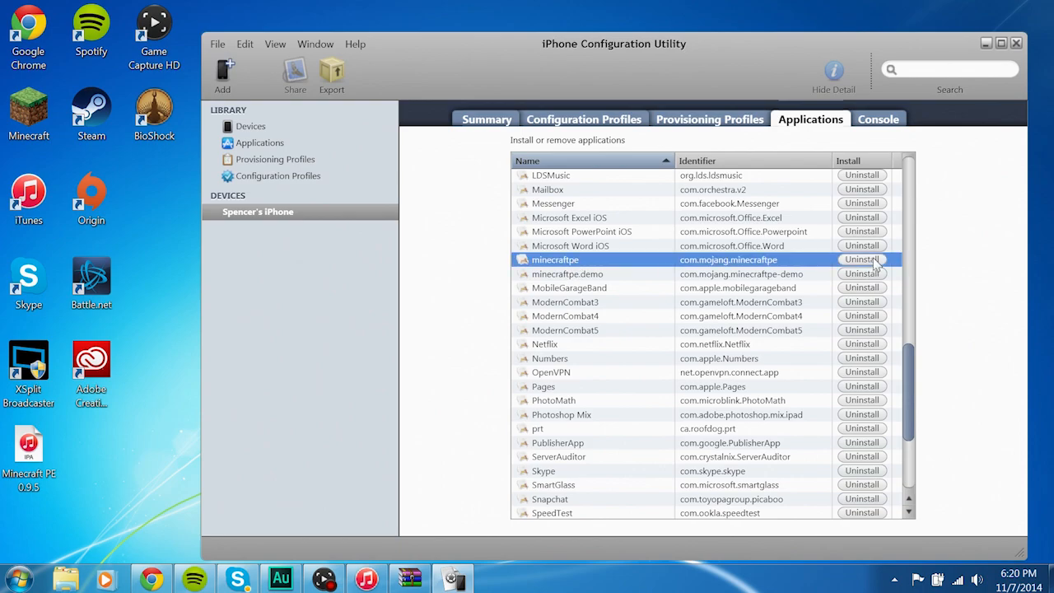